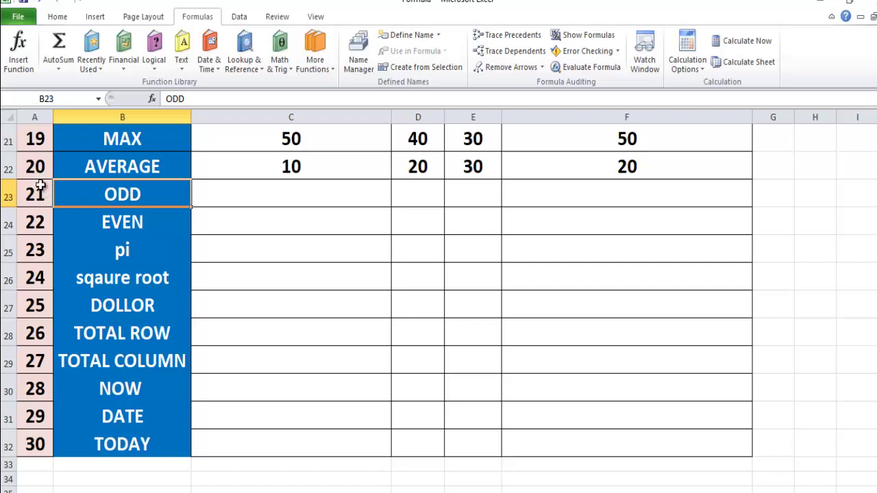
# Look over the list of remaining functions numbered 21 to 30, from ODD to TODAY.
pyautogui.click(36, 194)
pyautogui.hotkey('shift', 'Down')
pyautogui.hotkey('shift', 'Down')
pyautogui.hotkey('shift', 'Down')
pyautogui.hotkey('shift', 'Down')
pyautogui.hotkey('shift', 'Down')
pyautogui.hotkey('shift', 'Down')
pyautogui.hotkey('shift', 'Down')
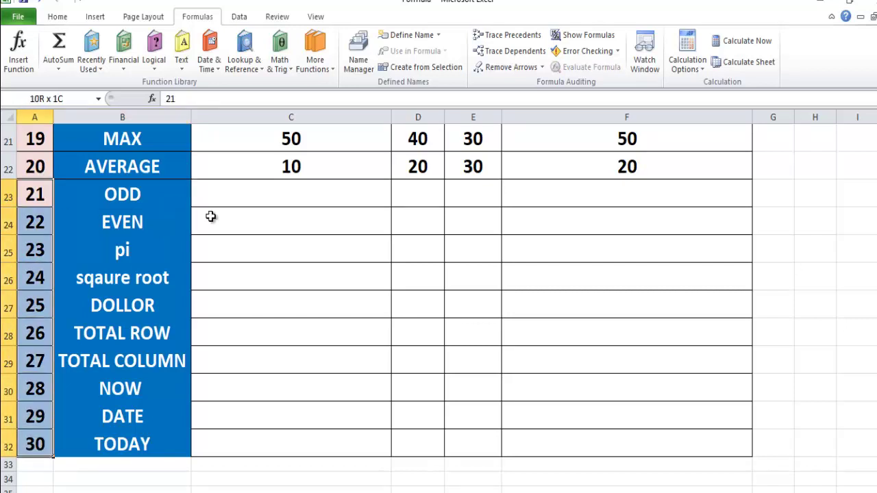
pyautogui.hotkey('shift', 'Right')
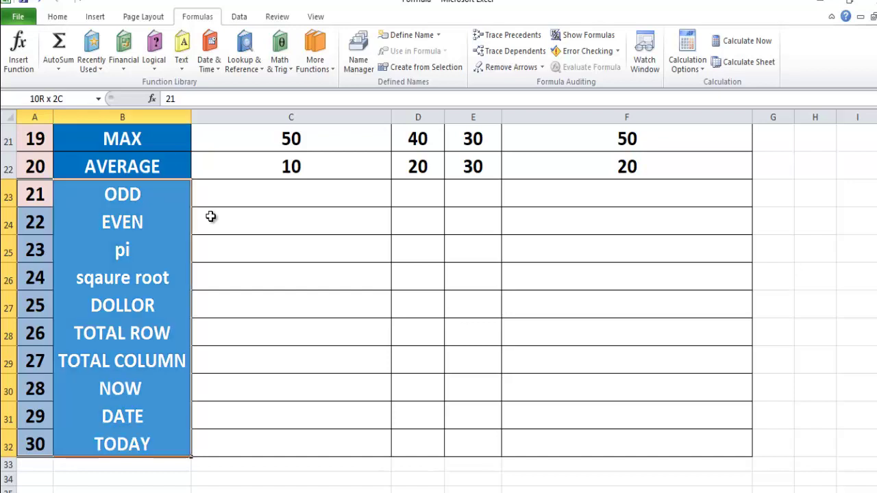
pyautogui.hotkey('shift', 'Left')
pyautogui.press('Right')
pyautogui.press('Right')
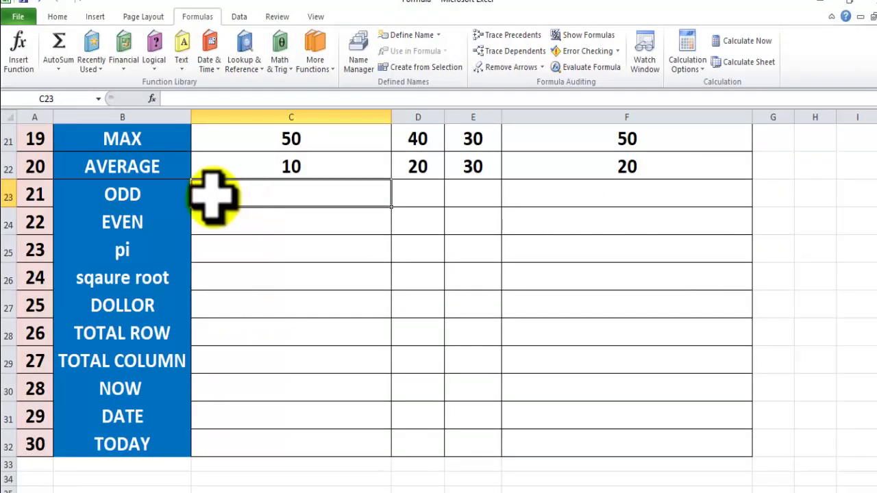
# Enter the sample numbers 4 in C23 and 3 in D23 for the ODD row.
pyautogui.click(141, 197)
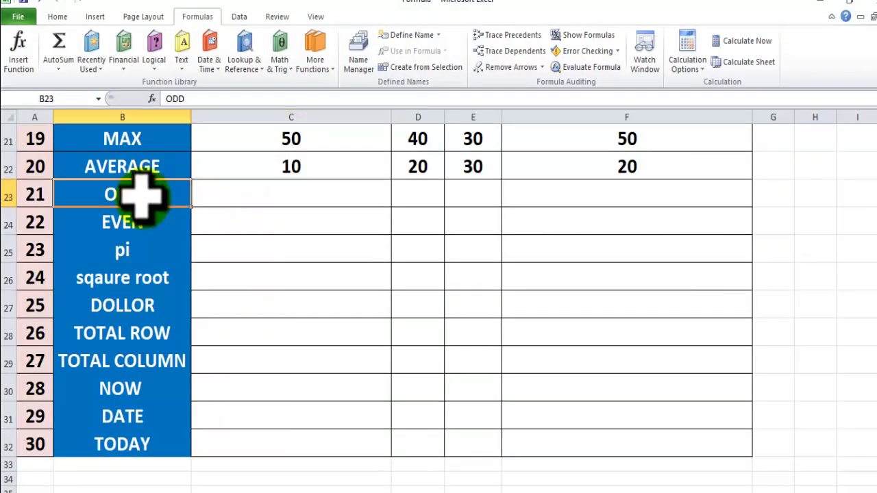
pyautogui.click(260, 198)
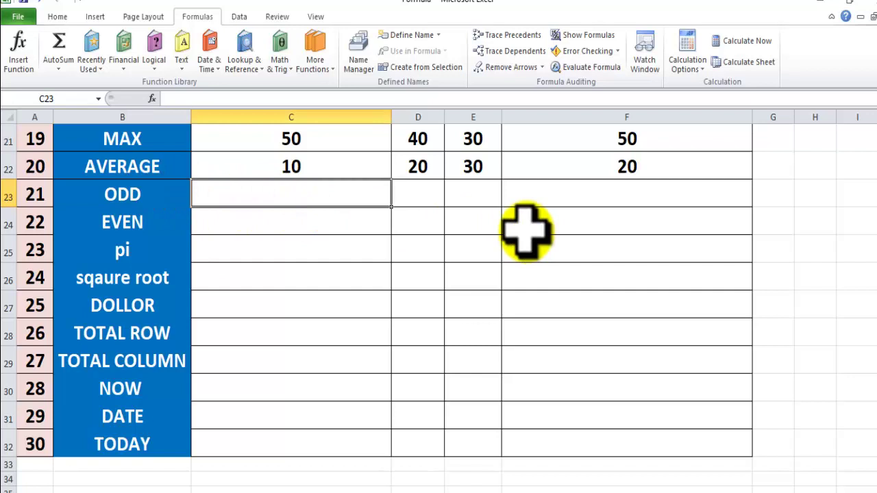
pyautogui.write('4')
pyautogui.press('Tab')
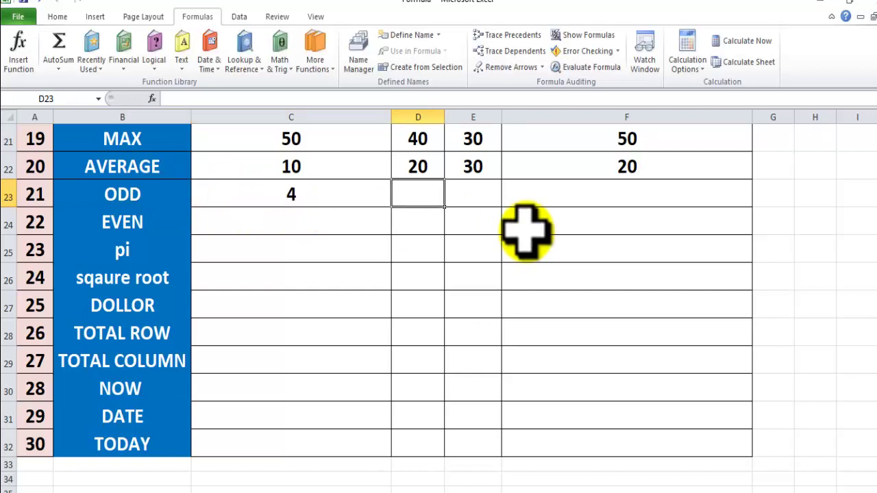
pyautogui.press('Tab')
pyautogui.press('Tab')
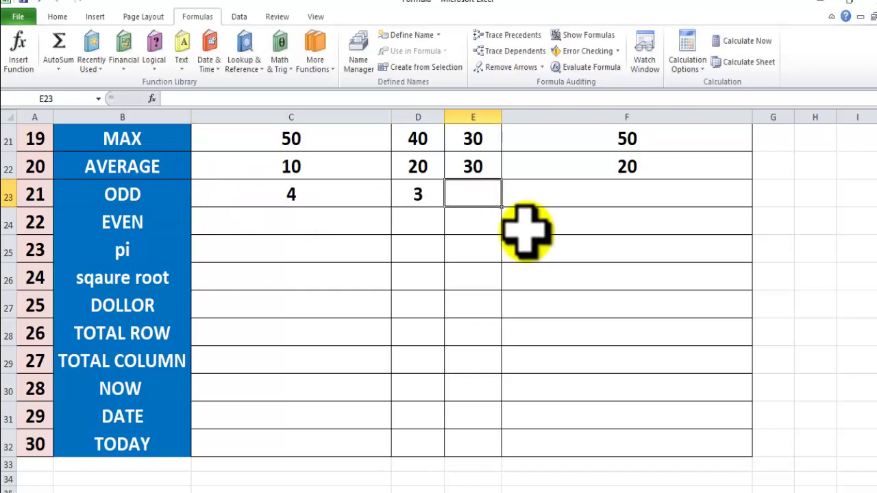
# Enter the formula =ODD(D23) in F23 as the result of the ODD row.
pyautogui.write('=')
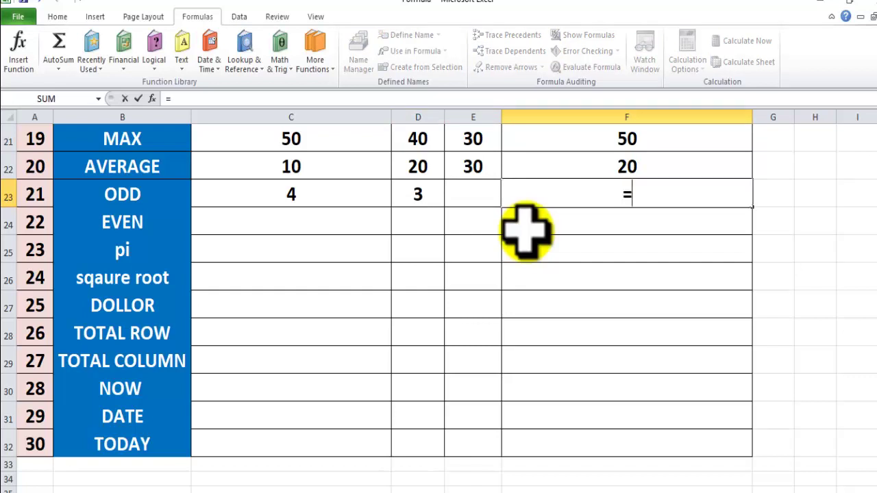
pyautogui.write('ODD(')
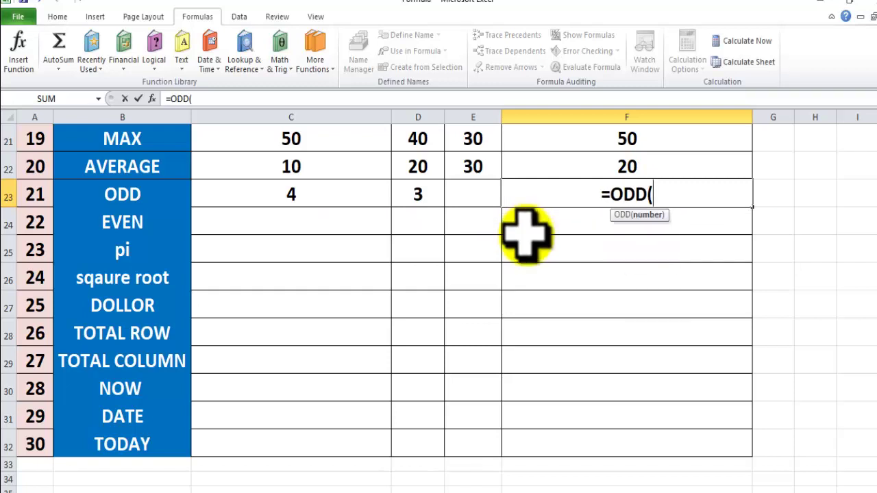
pyautogui.click(407, 196)
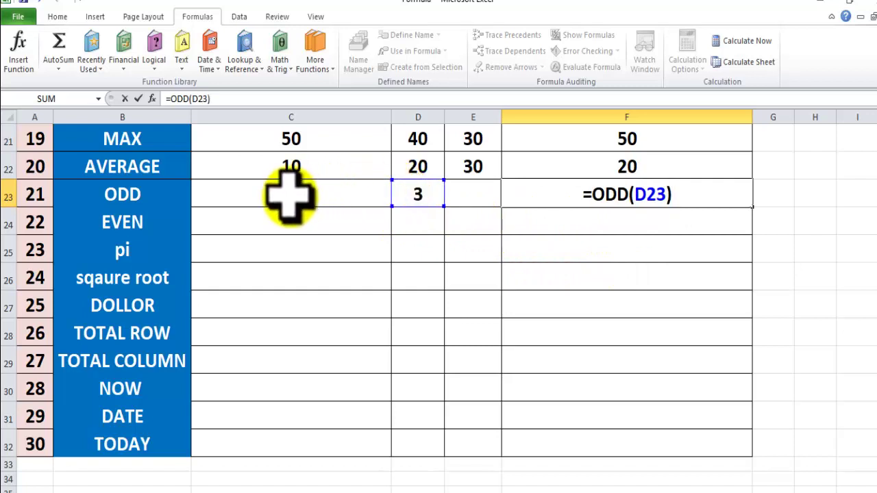
pyautogui.press('Return')
pyautogui.click(618, 192)
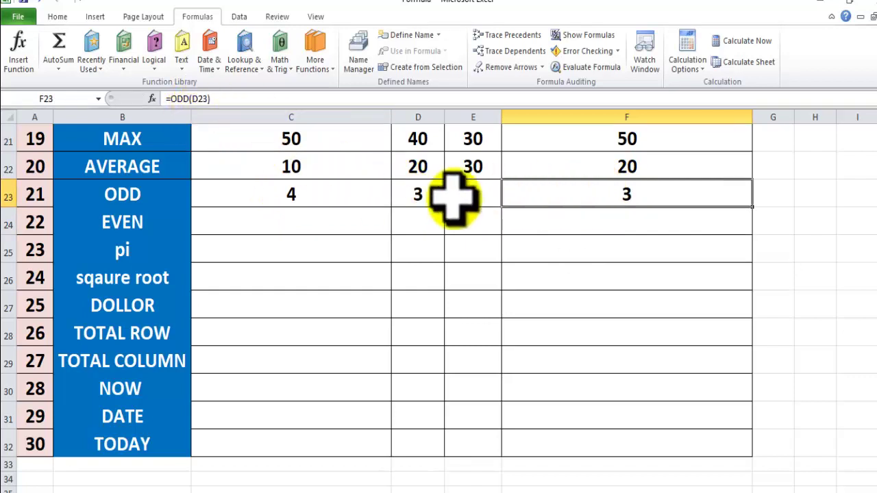
# Enter the sample numbers 3 in C24 and 4 in D24 for the EVEN row.
pyautogui.click(317, 217)
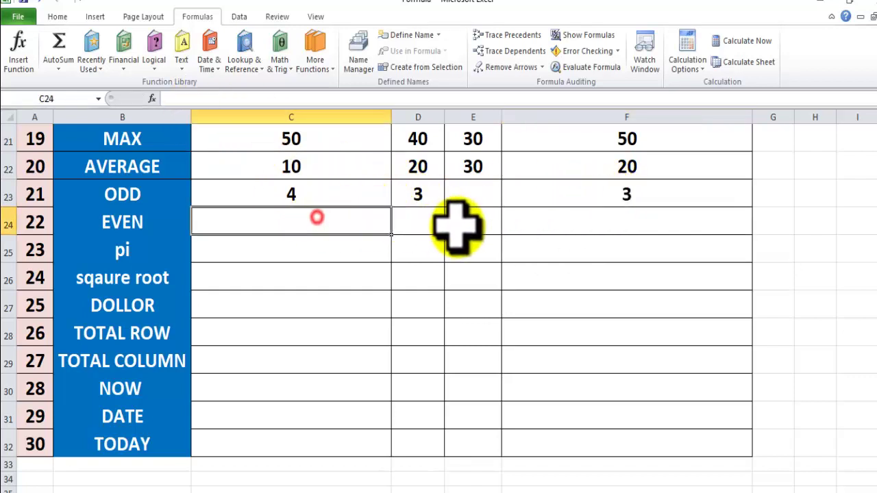
pyautogui.write('3')
pyautogui.press('Tab')
pyautogui.write('4')
pyautogui.press('Tab')
pyautogui.press('Tab')
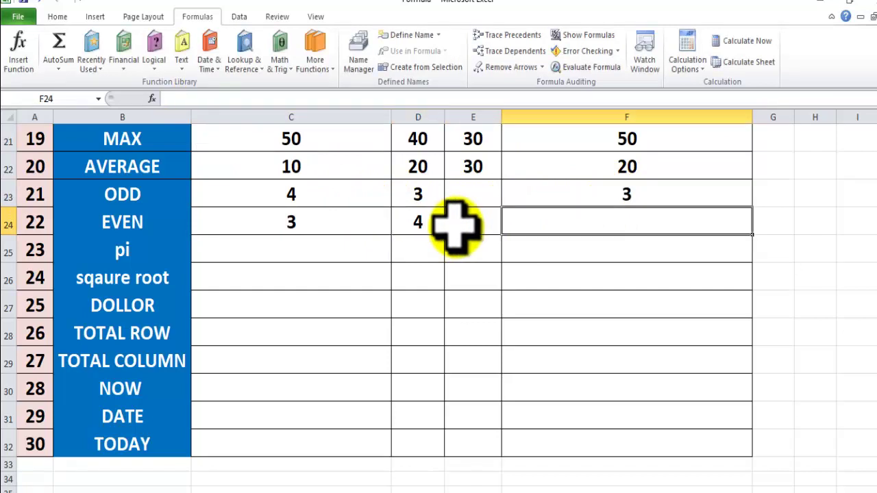
# Enter the formula =EVEN(D24) in F24 as the result of the EVEN row.
pyautogui.click(416, 225)
pyautogui.click(617, 200)
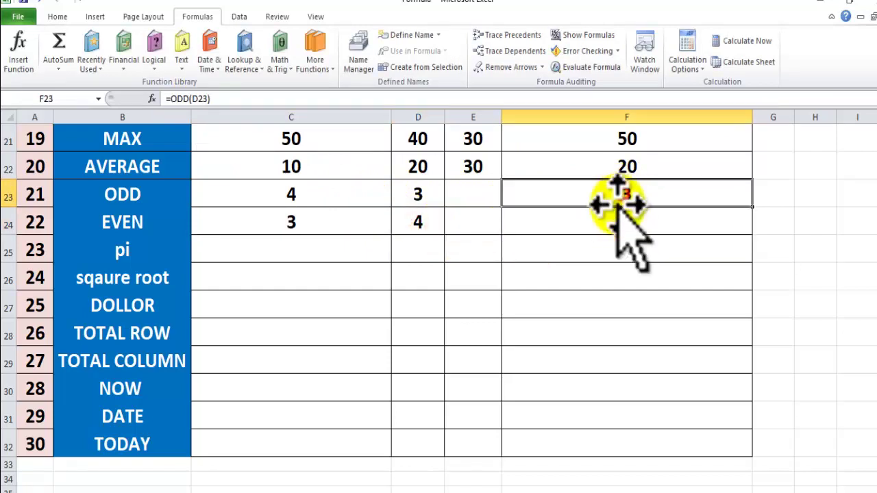
pyautogui.click(594, 222)
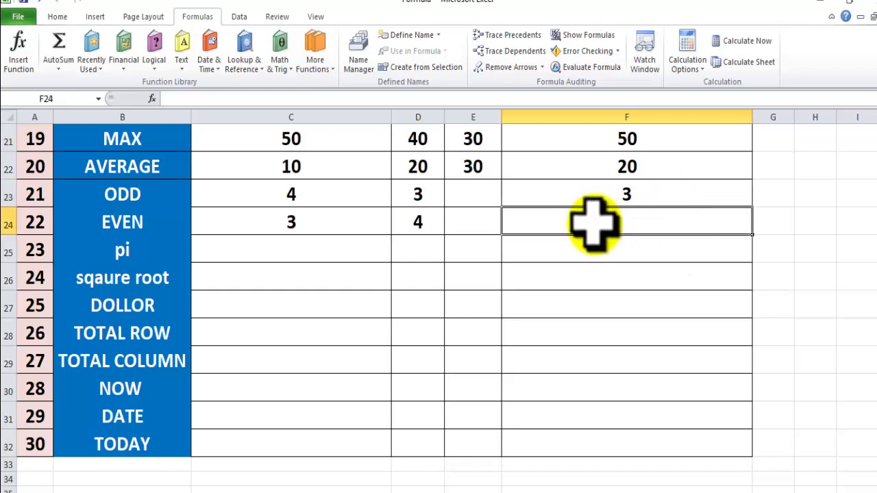
pyautogui.doubleClick(594, 222)
pyautogui.write('=E')
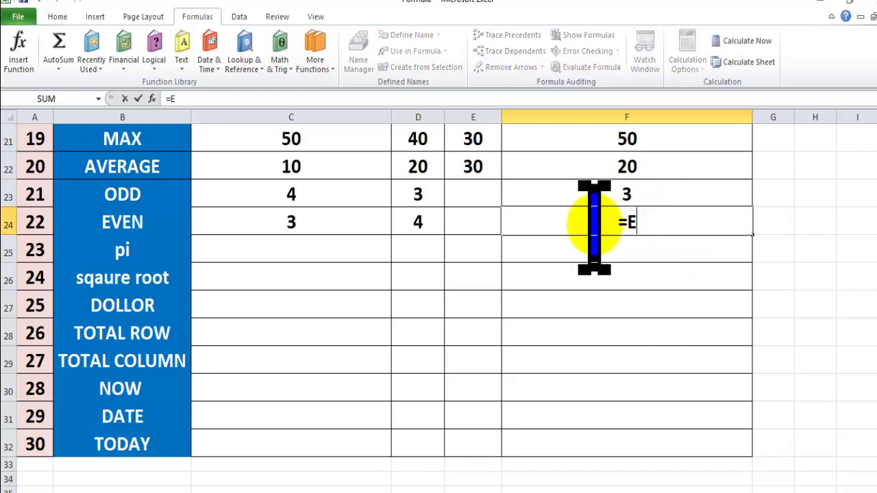
pyautogui.write('VEN(')
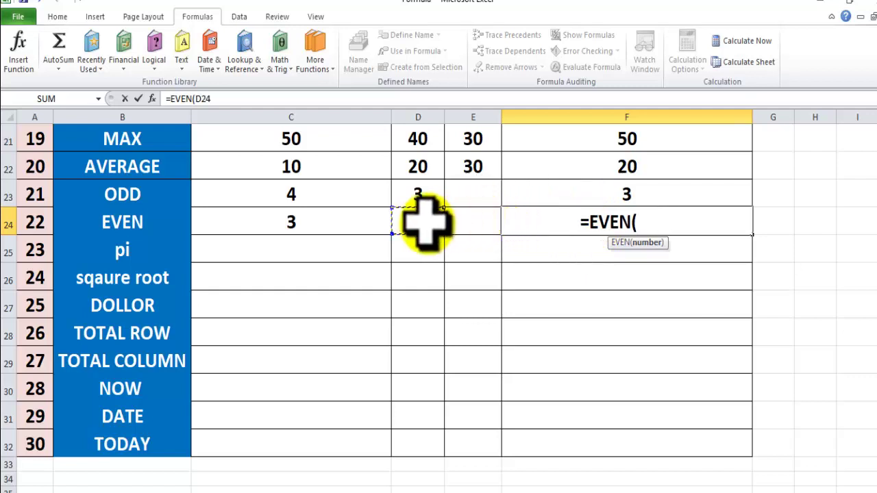
pyautogui.press('Return')
pyautogui.click(594, 222)
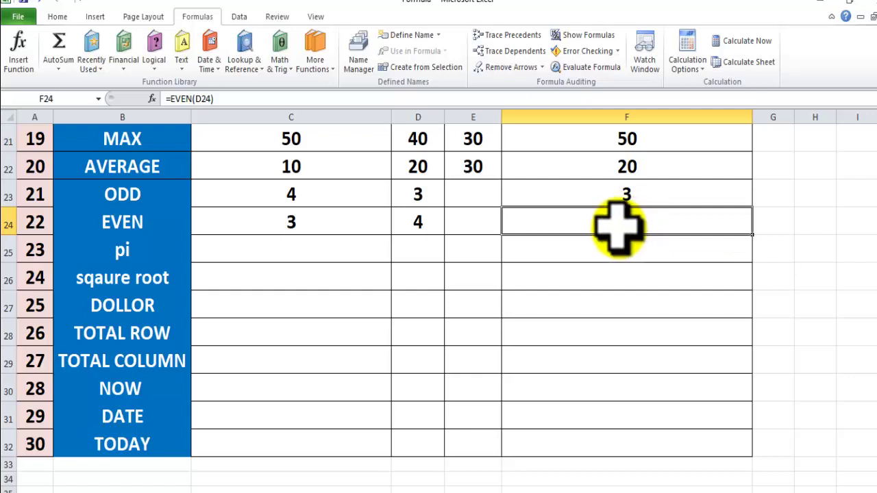
# Replace the function in F24 with ODD so the formula reads =ODD(D24).
pyautogui.doubleClick(621, 223)
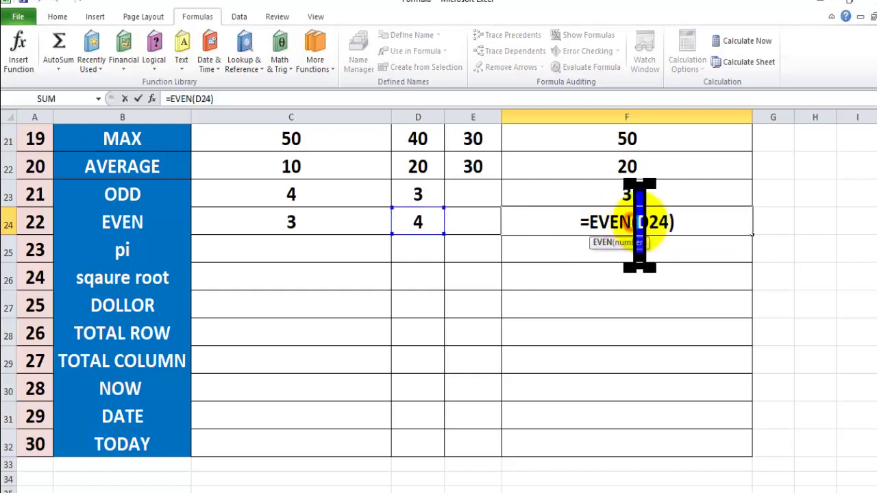
pyautogui.press('BackSpace')
pyautogui.press('BackSpace')
pyautogui.press('BackSpace')
pyautogui.press('BackSpace')
pyautogui.write('O')
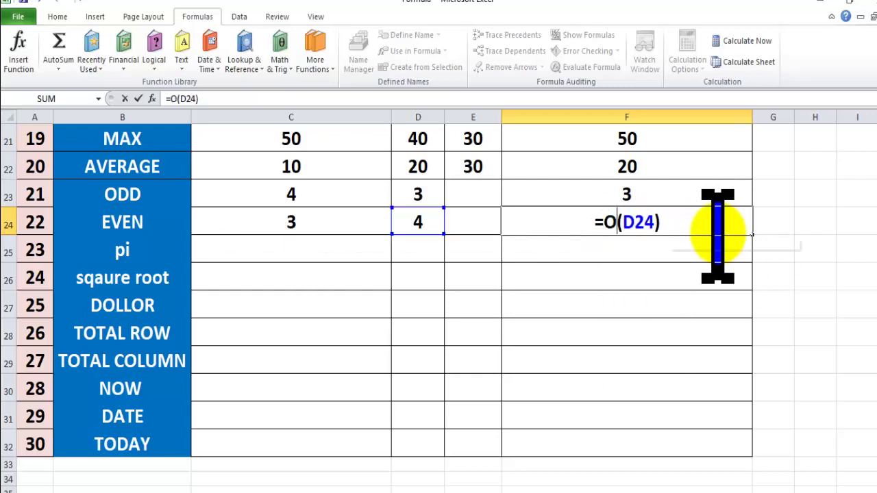
pyautogui.write('DD')
pyautogui.press('Return')
pyautogui.click(639, 218)
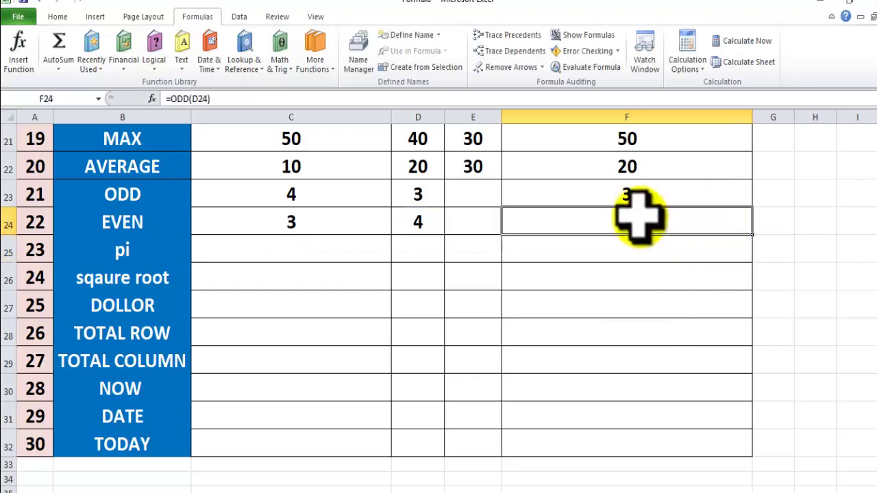
# Compare the source number in D24 with the ODD formula's result in F24, and check the EVEN and ODD row labels.
pyautogui.click(422, 216)
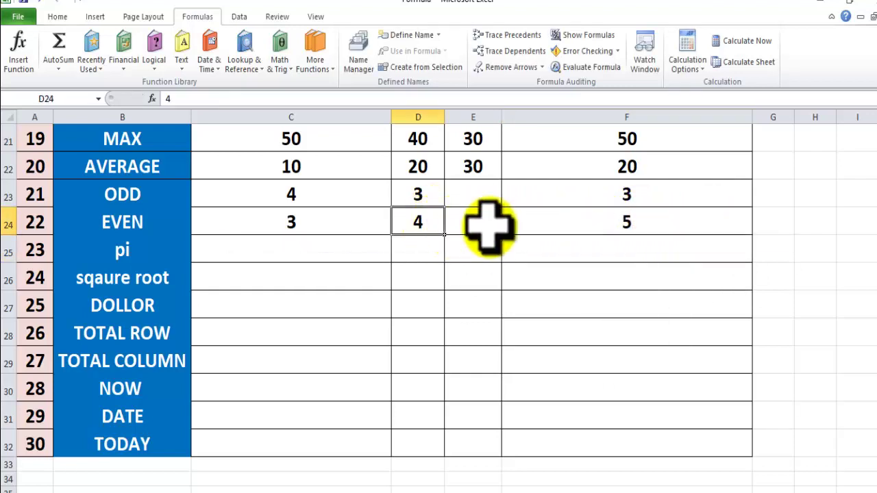
pyautogui.click(629, 226)
pyautogui.click(420, 224)
pyautogui.click(606, 219)
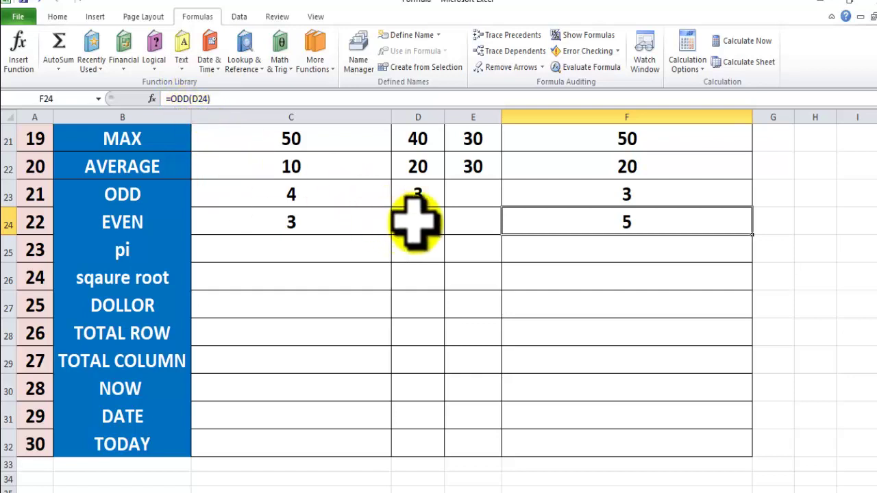
pyautogui.click(415, 219)
pyautogui.click(622, 222)
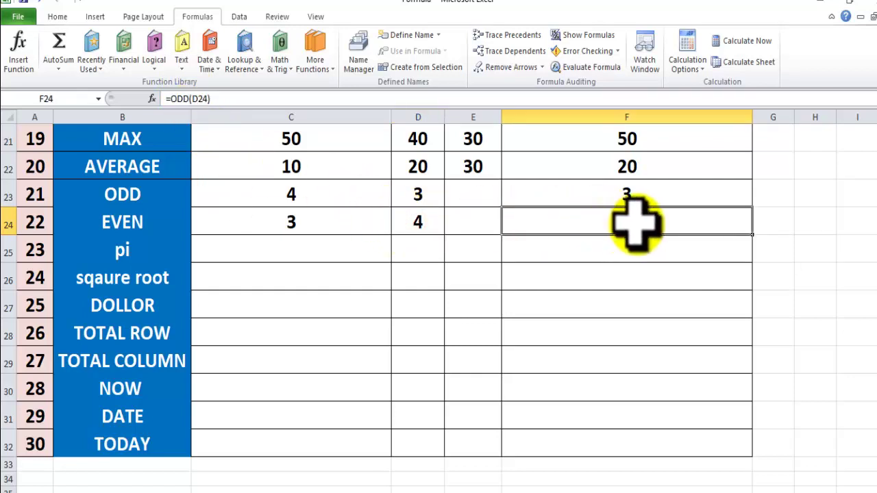
pyautogui.doubleClick(634, 221)
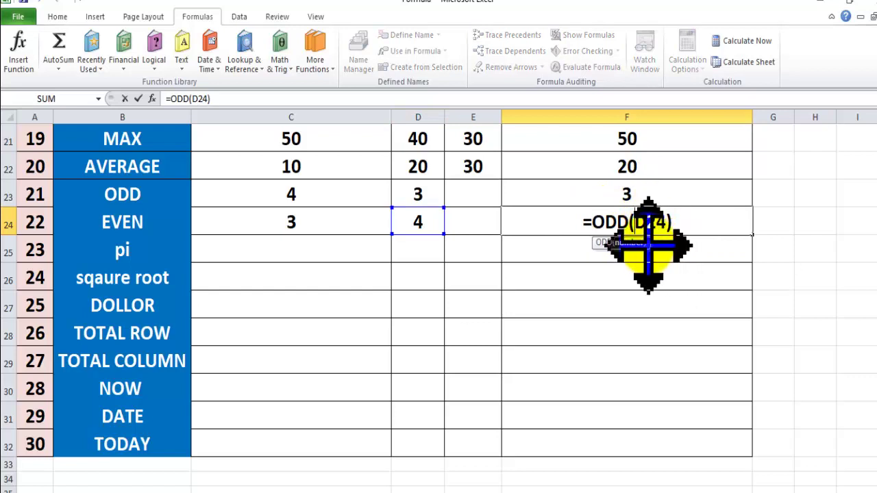
pyautogui.hotkey('ctrl', 'Return')
pyautogui.click(416, 221)
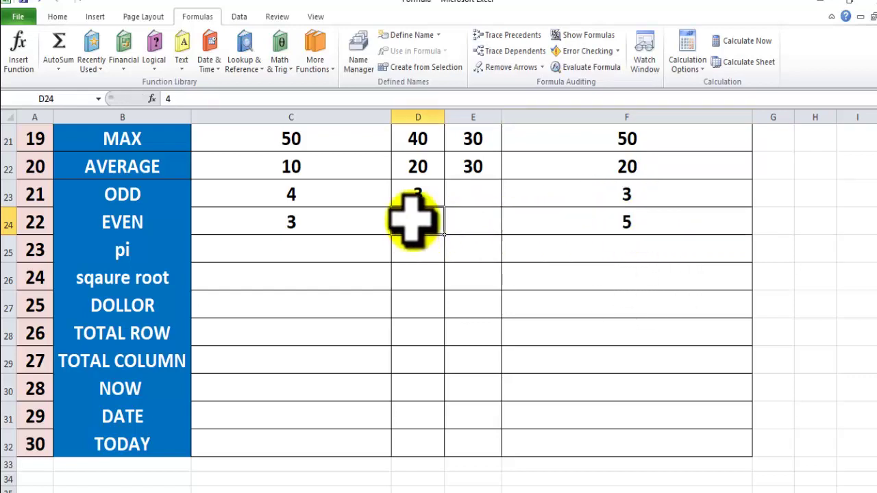
pyautogui.click(589, 220)
pyautogui.click(419, 220)
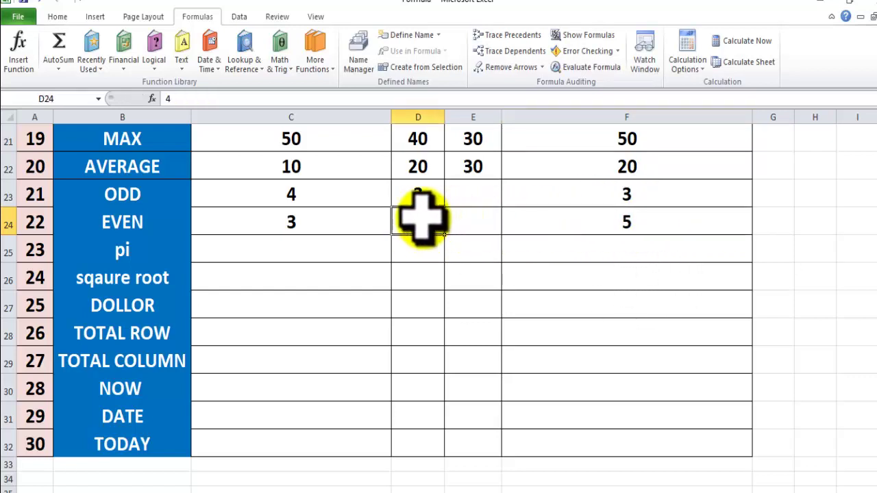
pyautogui.click(616, 219)
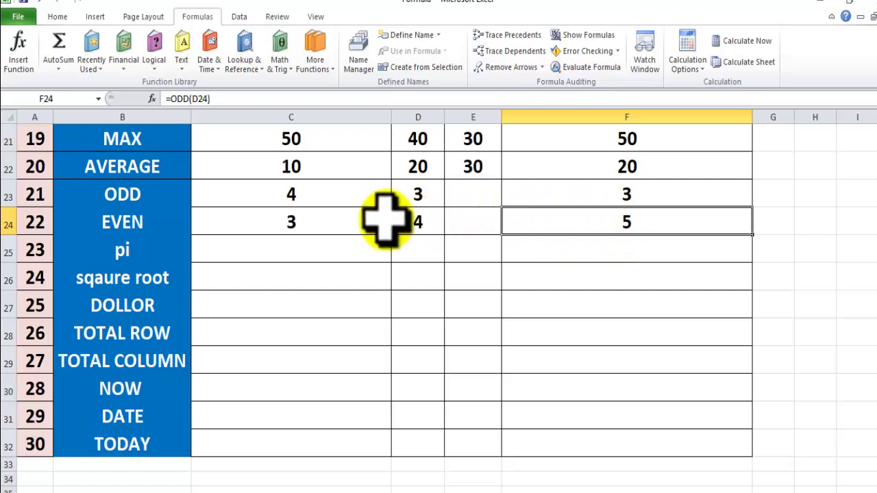
pyautogui.click(122, 225)
pyautogui.click(153, 194)
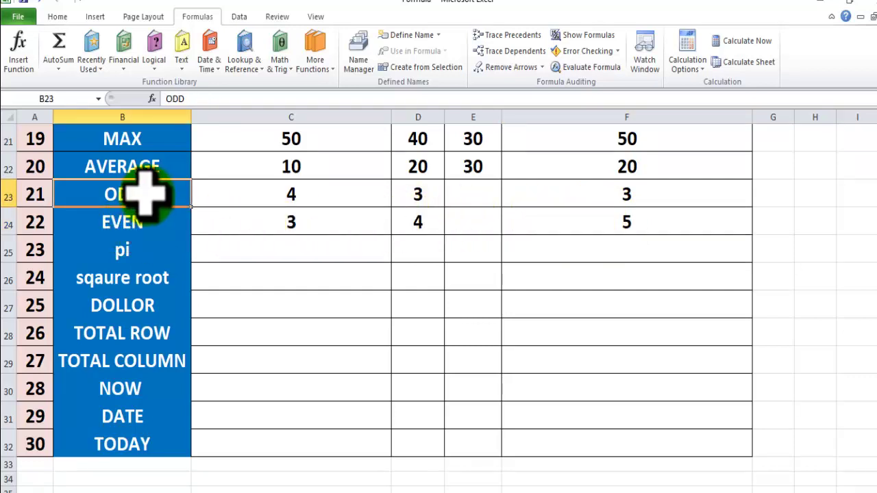
# Replace the function in F23 with EVEN so the formula reads =EVEN(D23), and compare its result with D23.
pyautogui.click(415, 193)
pyautogui.click(602, 200)
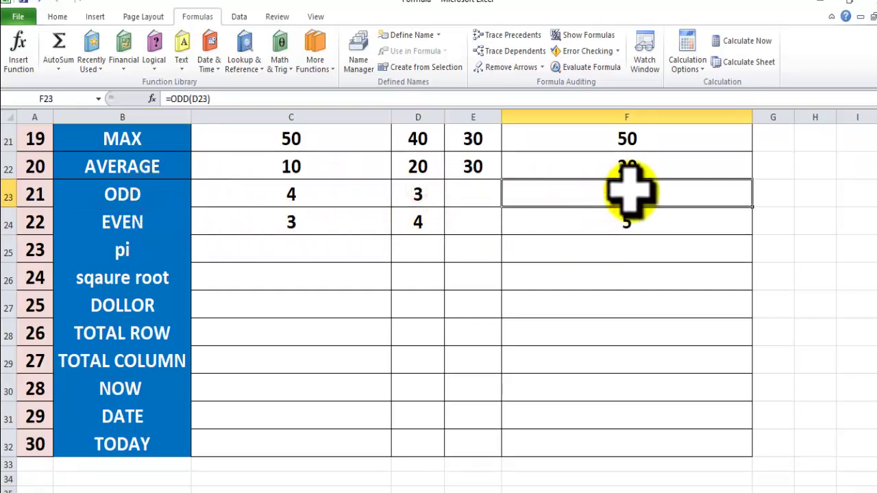
pyautogui.doubleClick(615, 194)
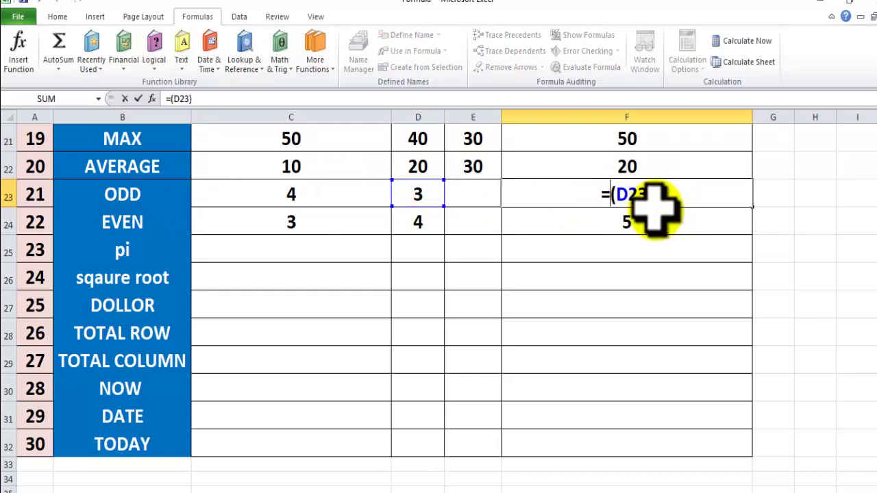
pyautogui.write('EVE')
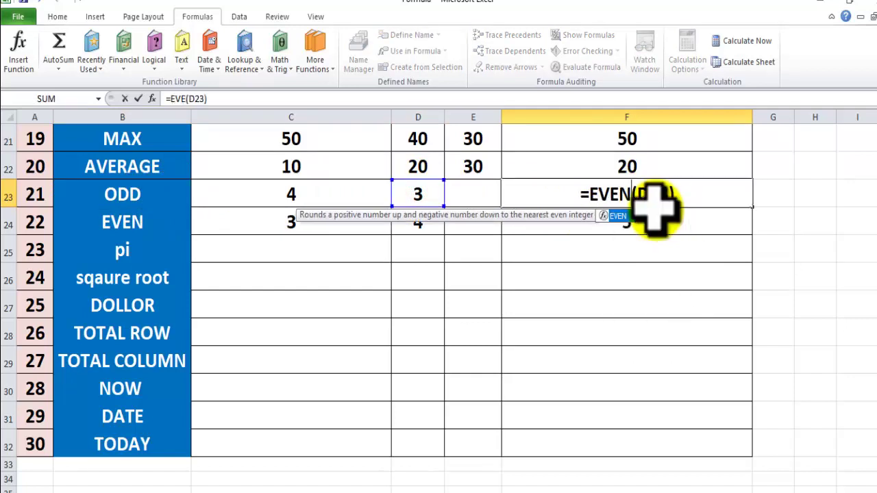
pyautogui.write('N')
pyautogui.press('Return')
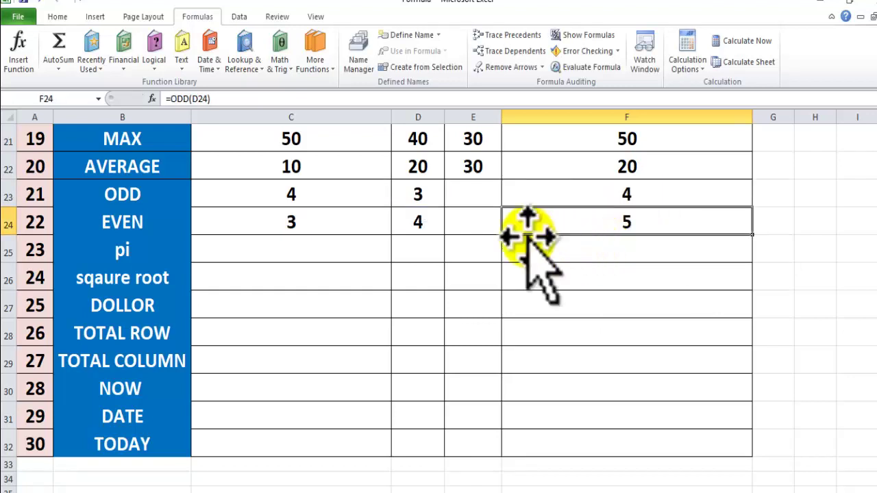
pyautogui.click(421, 194)
pyautogui.click(569, 194)
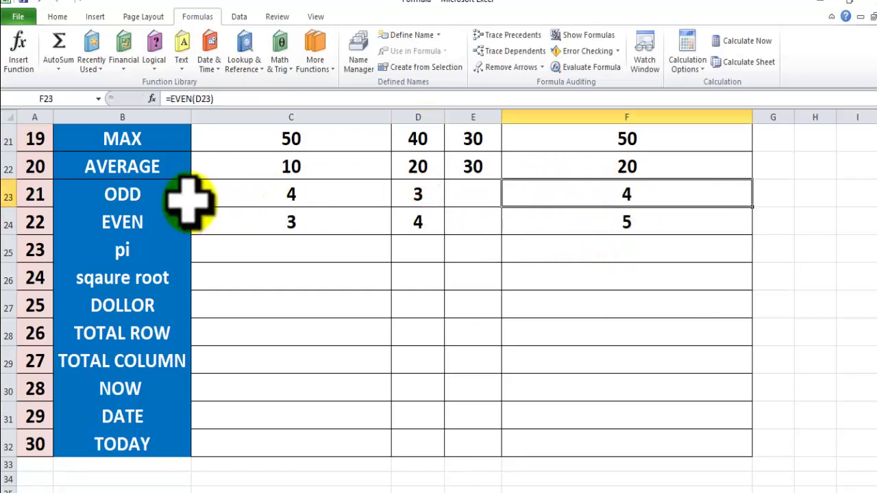
pyautogui.click(420, 195)
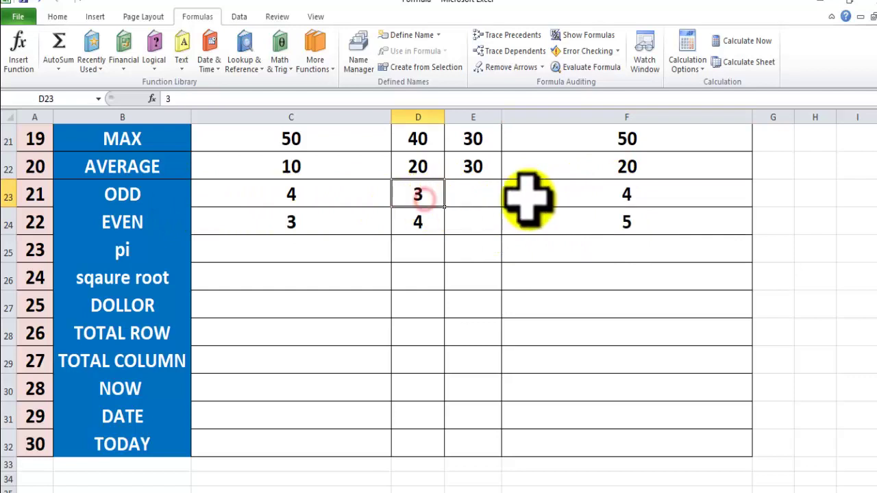
# Replace the function in F23 with ODD so the formula reads =ODD(D23).
pyautogui.click(569, 199)
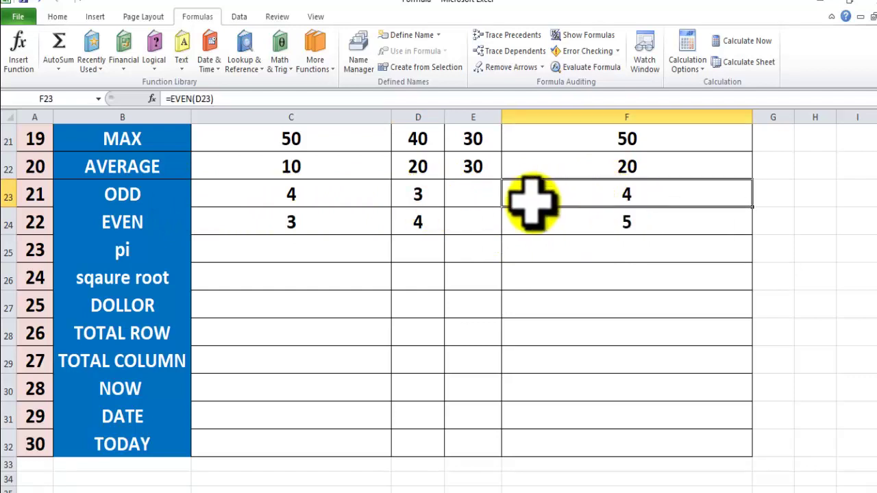
pyautogui.click(609, 192)
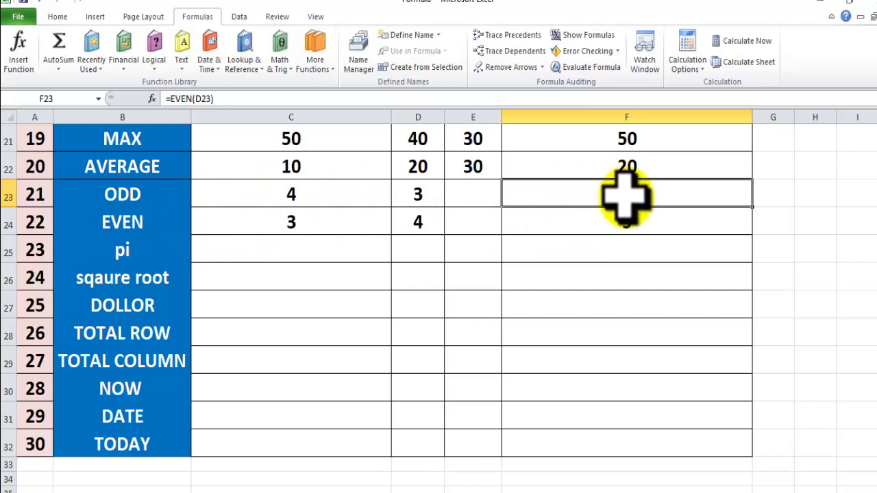
pyautogui.click(291, 194)
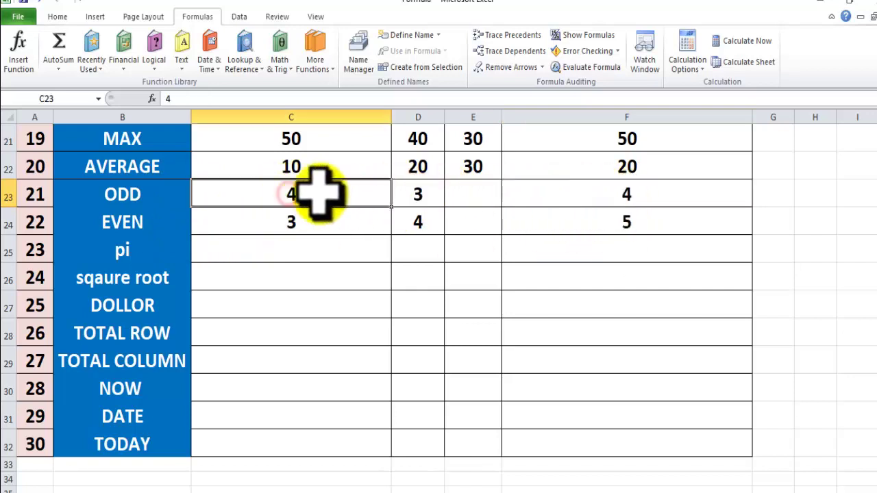
pyautogui.click(418, 192)
pyautogui.doubleClick(639, 194)
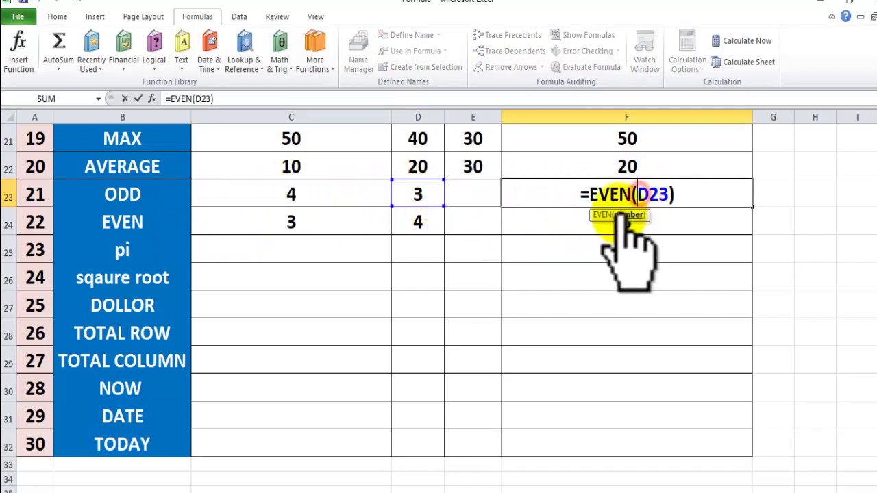
pyautogui.click(634, 195)
pyautogui.press('BackSpace')
pyautogui.press('BackSpace')
pyautogui.press('BackSpace')
pyautogui.press('BackSpace')
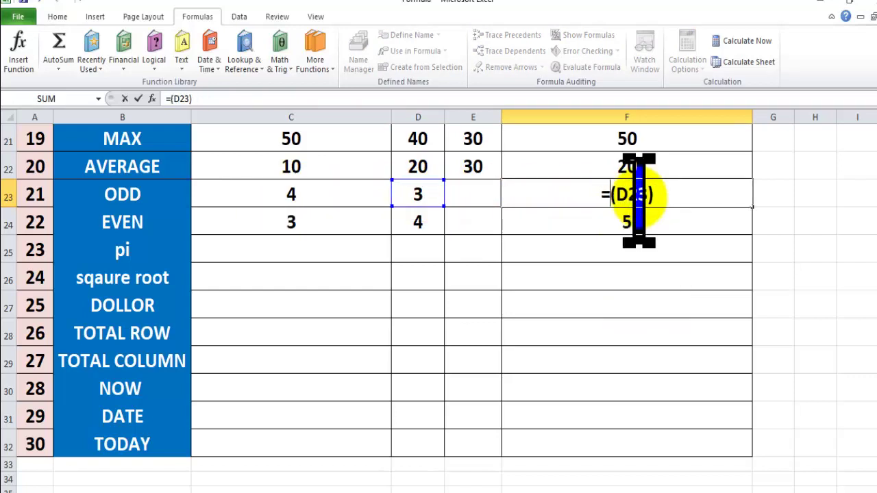
pyautogui.write('ODD')
pyautogui.press('Return')
pyautogui.click(638, 196)
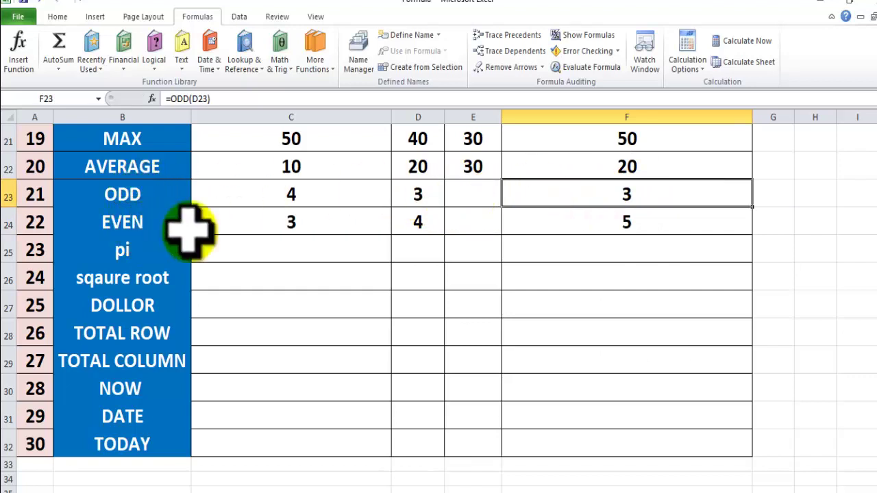
# Inspect the formulas in F24 and F23 and the cells they refer to, leaving both unedited.
pyautogui.click(617, 221)
pyautogui.doubleClick(617, 220)
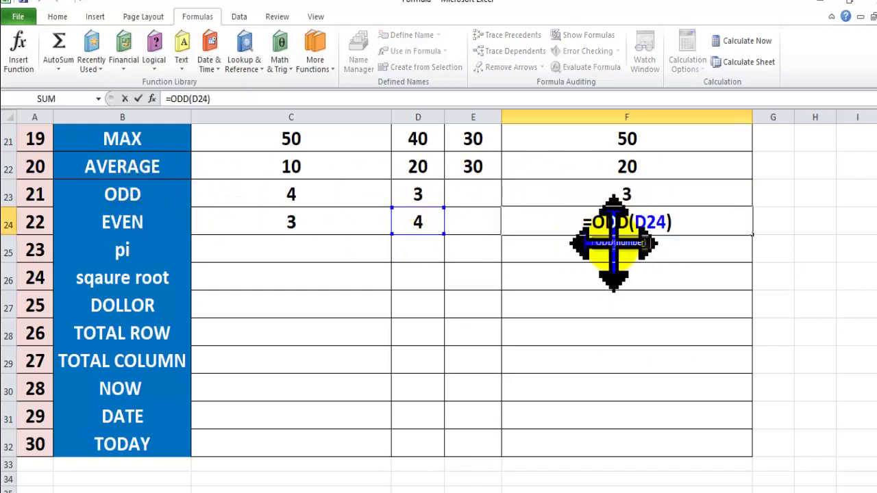
pyautogui.press('Escape')
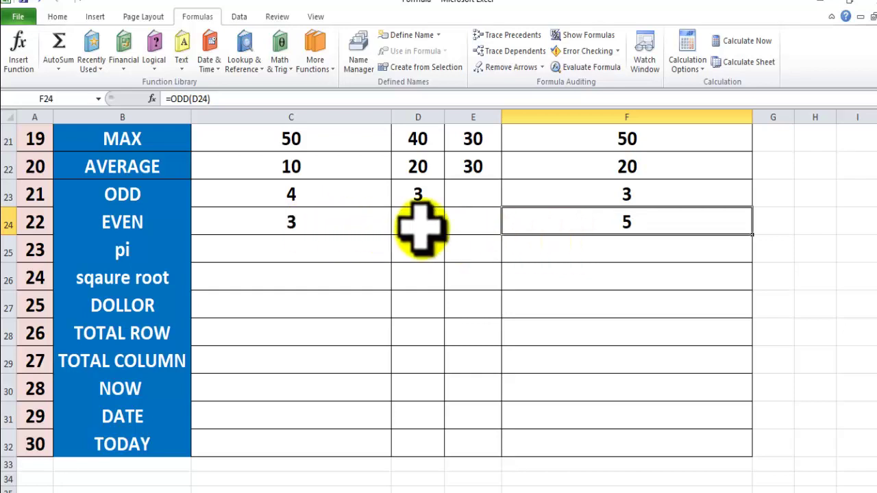
pyautogui.click(622, 190)
pyautogui.doubleClick(622, 191)
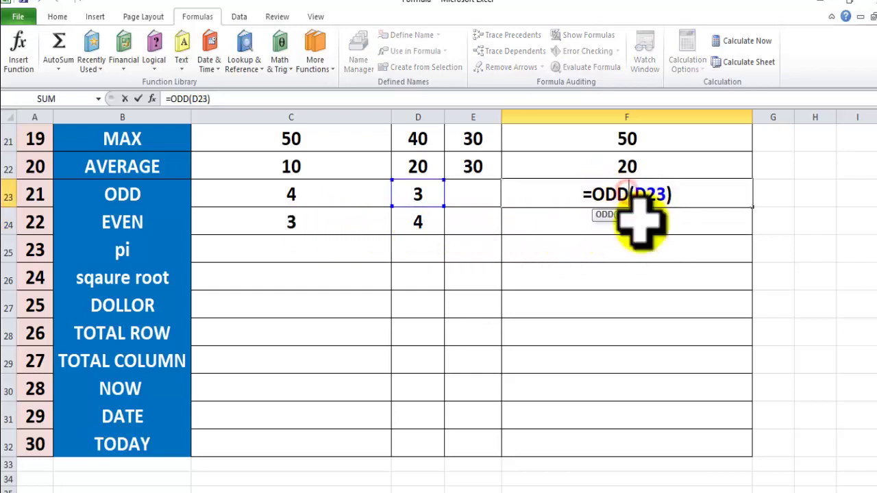
pyautogui.press('Escape')
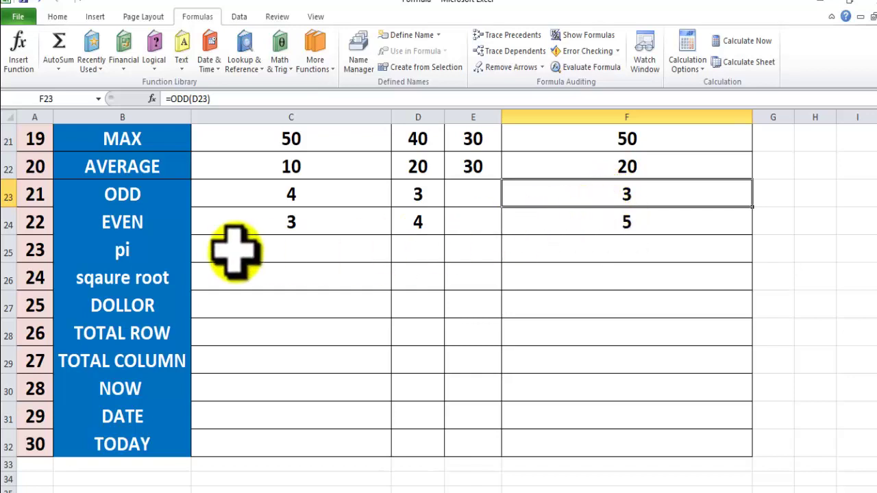
# Enter the constant 3.14 in F25 as the result of the pi row.
pyautogui.click(290, 248)
pyautogui.click(608, 247)
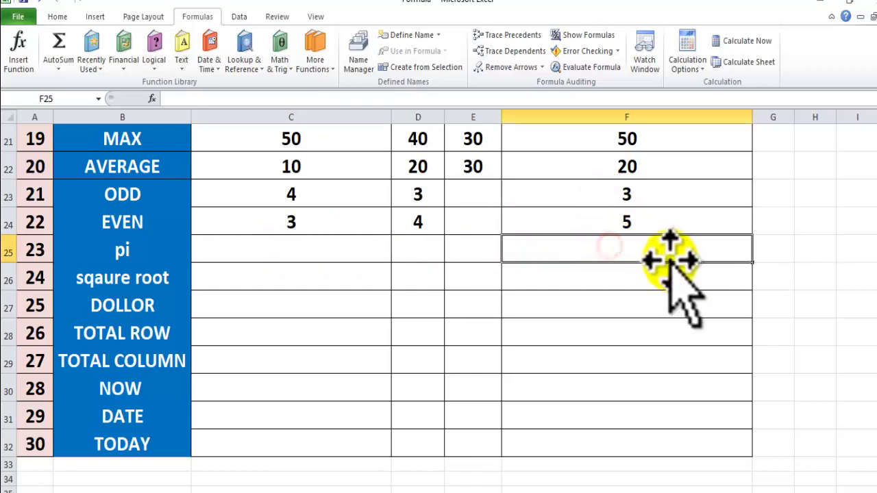
pyautogui.write('3.14')
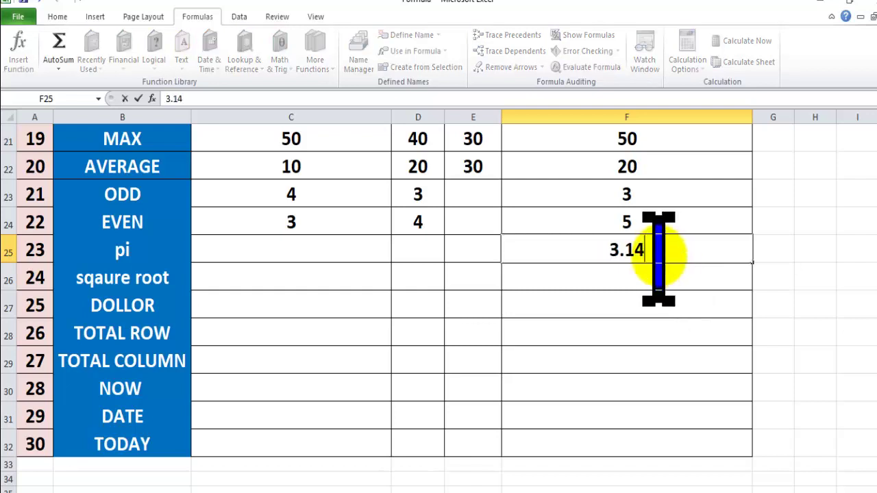
pyautogui.press('Return')
# Enter the formula =PI() in F25 as the result of the pi row.
pyautogui.click(660, 252)
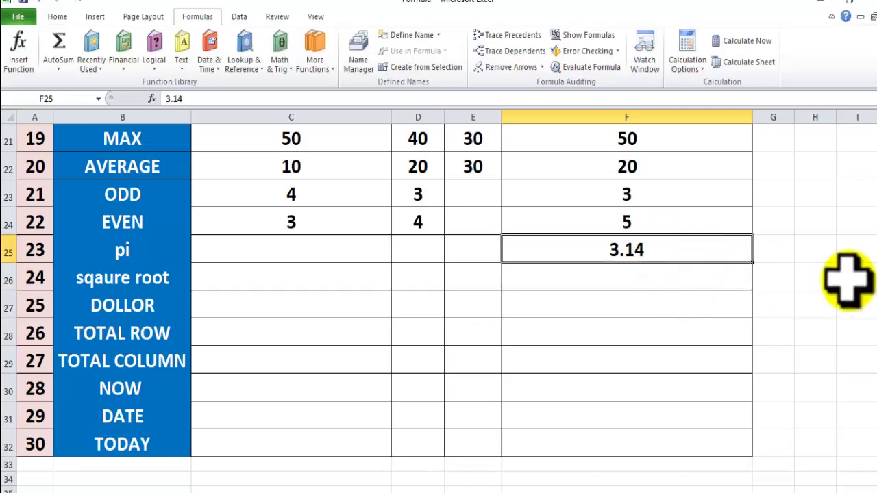
pyautogui.write('=PI')
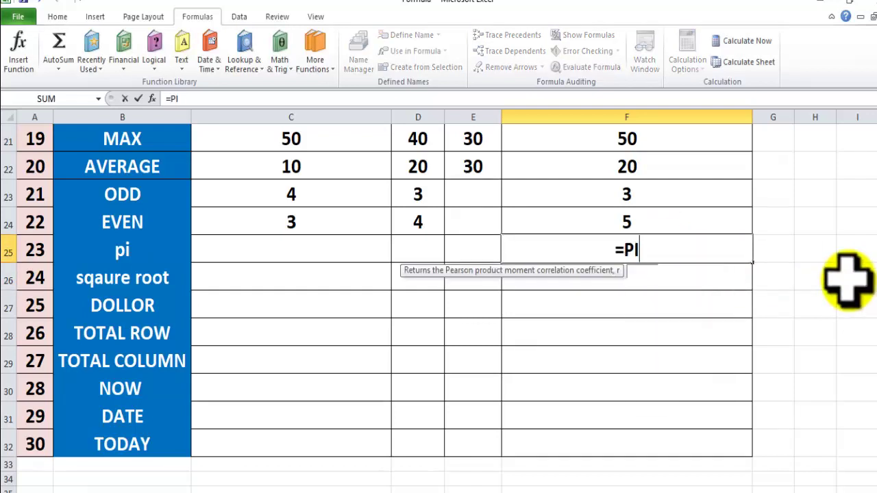
pyautogui.write('()')
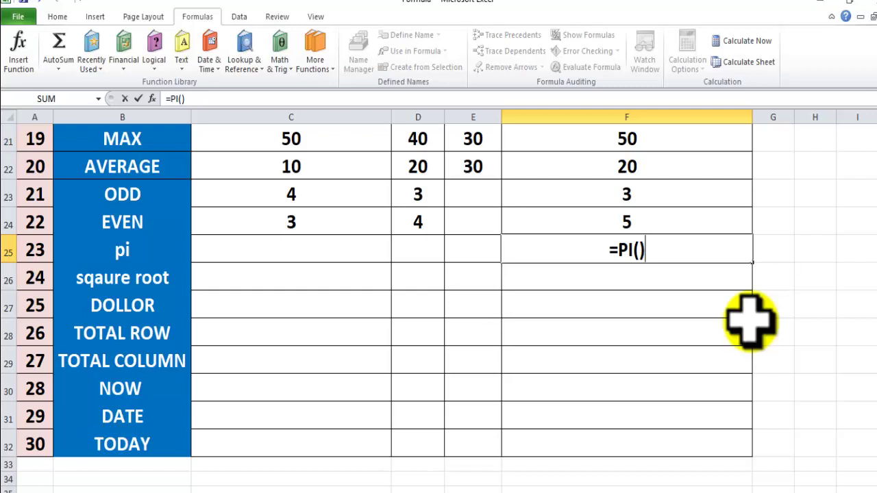
pyautogui.press('Return')
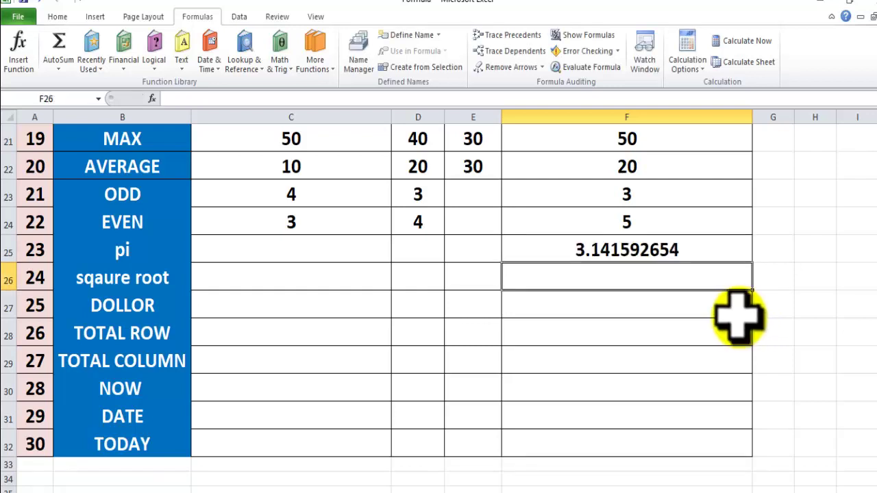
pyautogui.click(601, 248)
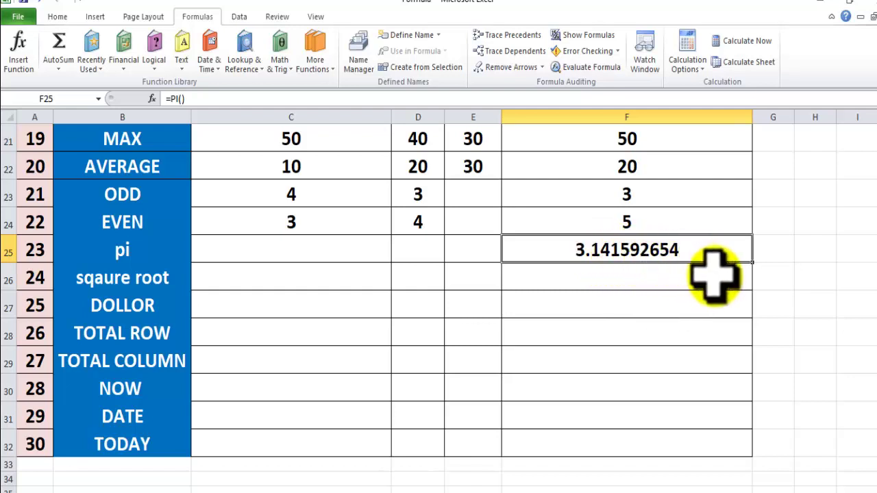
# Enter 25 in C26 as the source number of the square root row.
pyautogui.click(426, 280)
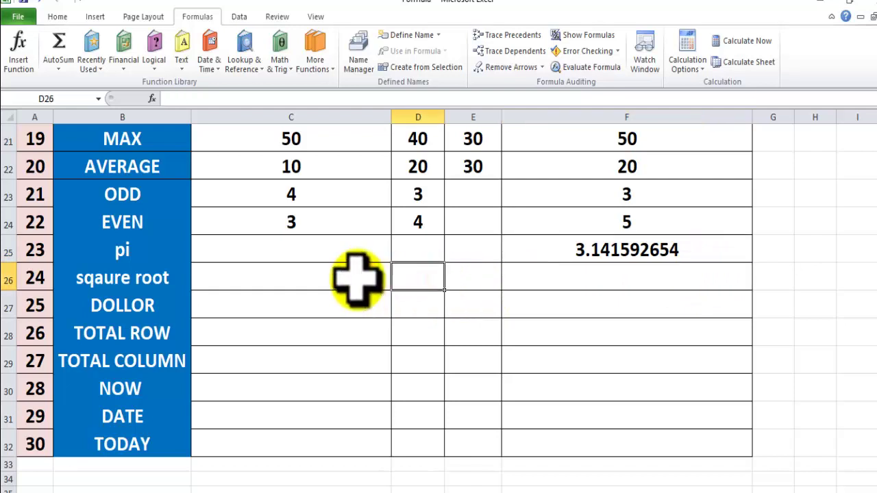
pyautogui.doubleClick(325, 280)
pyautogui.write('25')
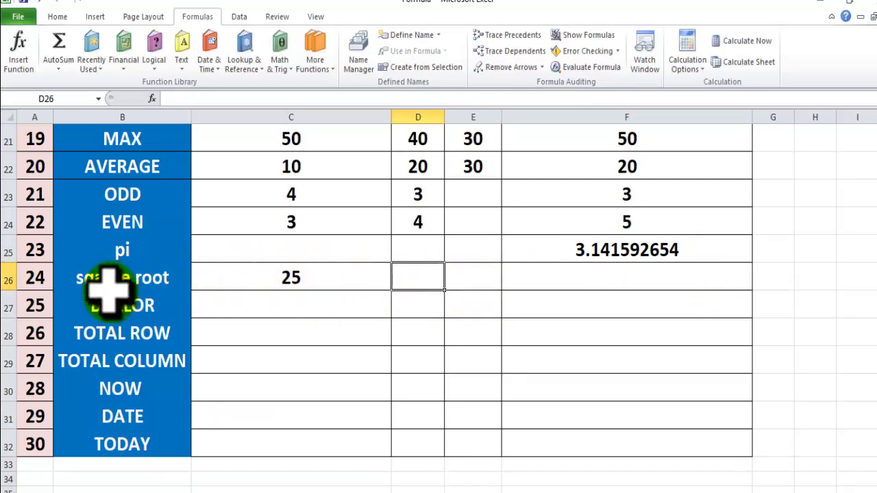
pyautogui.click(87, 277)
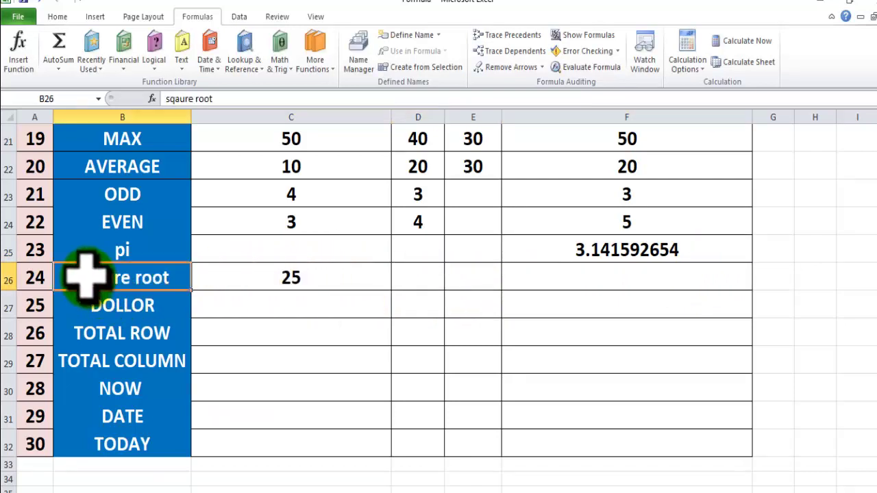
pyautogui.click(261, 285)
# Enter the formula =SQRT(C26) in F26 as the result of the square root row.
pyautogui.click(578, 282)
pyautogui.write('=')
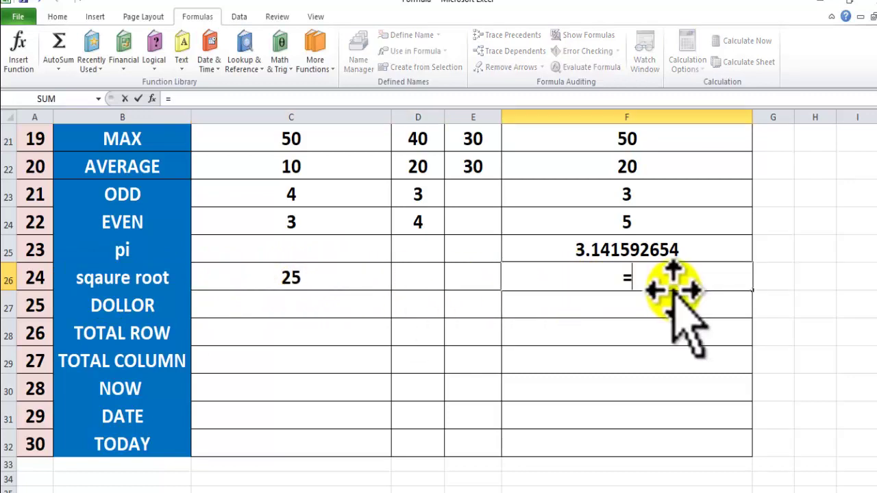
pyautogui.write('SQRT')
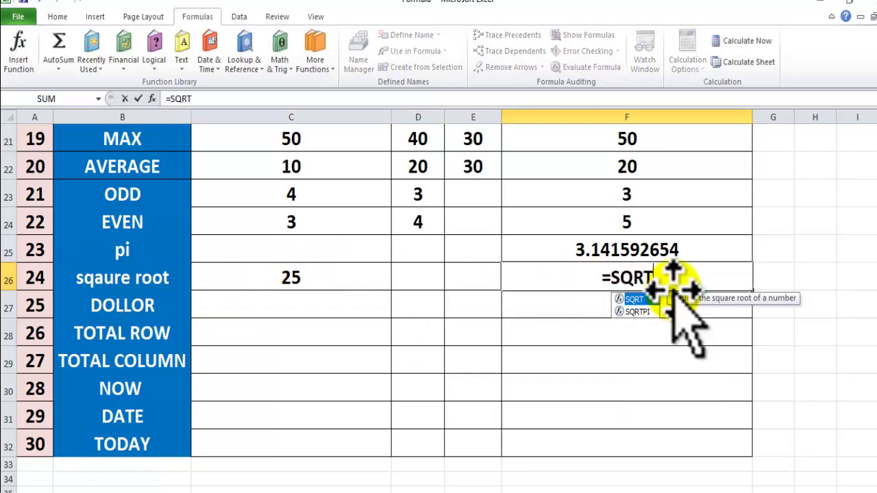
pyautogui.write('(')
pyautogui.click(307, 281)
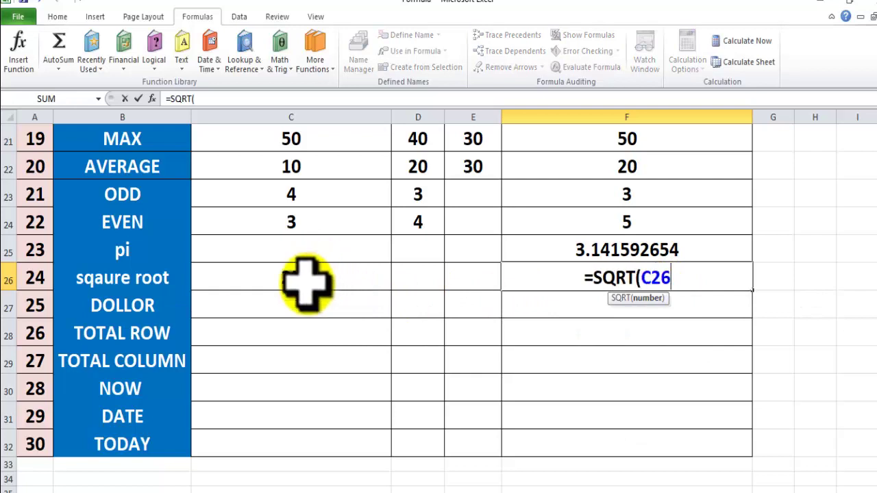
pyautogui.write(')')
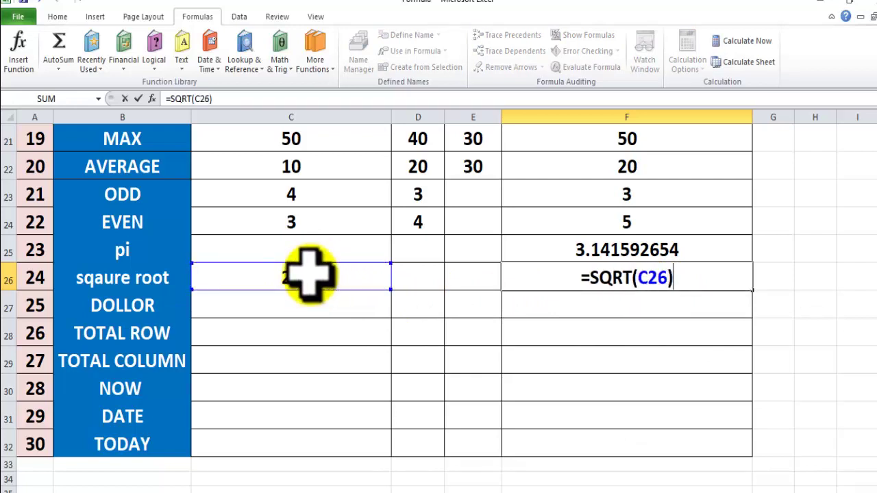
pyautogui.press('Return')
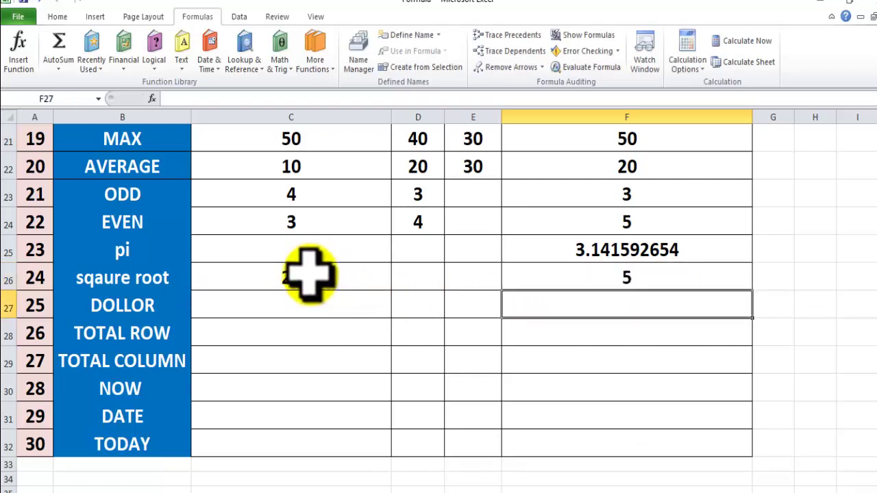
pyautogui.click(583, 275)
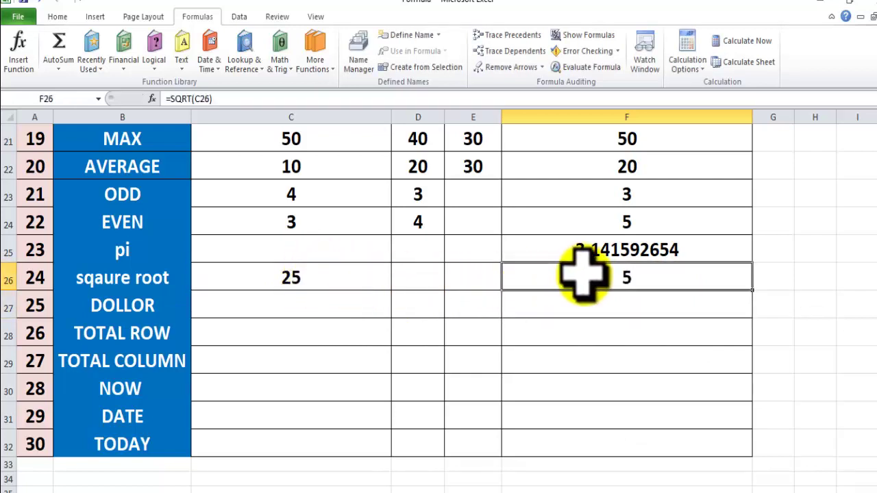
# Enter 10 in C27 as the source number of the DOLLOR row and check it against the row label.
pyautogui.click(319, 308)
pyautogui.write('10')
pyautogui.hotkey('ctrl', 'Return')
pyautogui.press('Left')
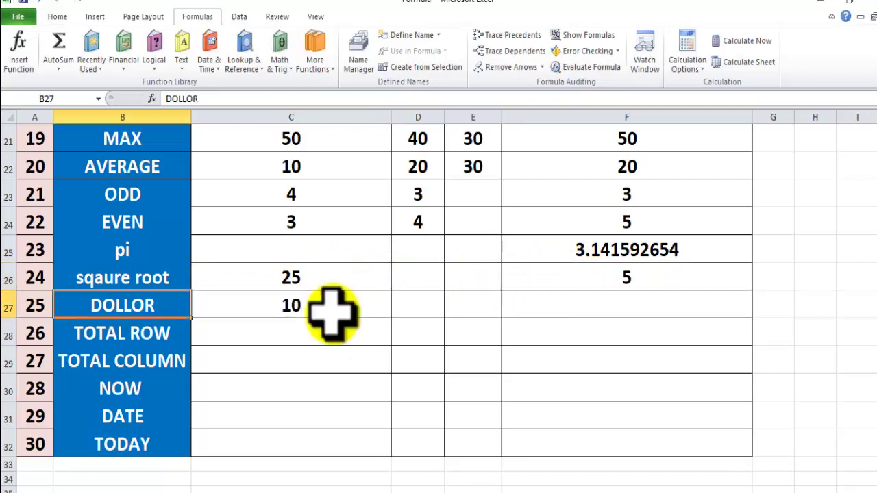
pyautogui.press('Right')
pyautogui.press('Right')
pyautogui.press('Right')
pyautogui.press('Right')
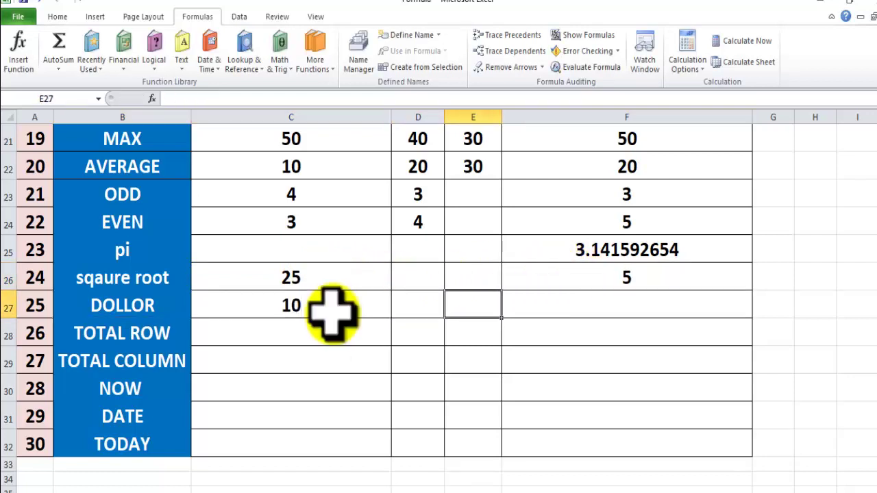
pyautogui.press('Left')
pyautogui.press('Left')
pyautogui.press('Left')
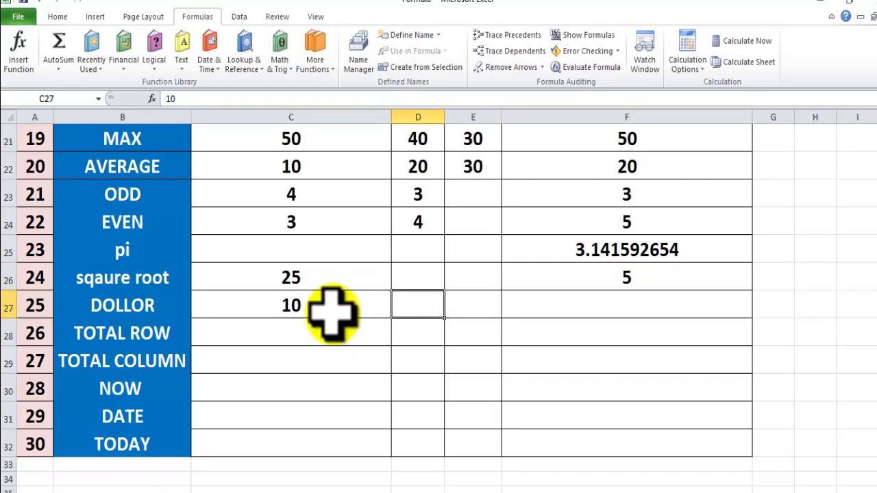
# Enter the formula =DOLLAR(C27,2) in F27 as the result of the DOLLOR row.
pyautogui.press('Right')
pyautogui.press('Right')
pyautogui.press('Right')
pyautogui.write('=DOLLO')
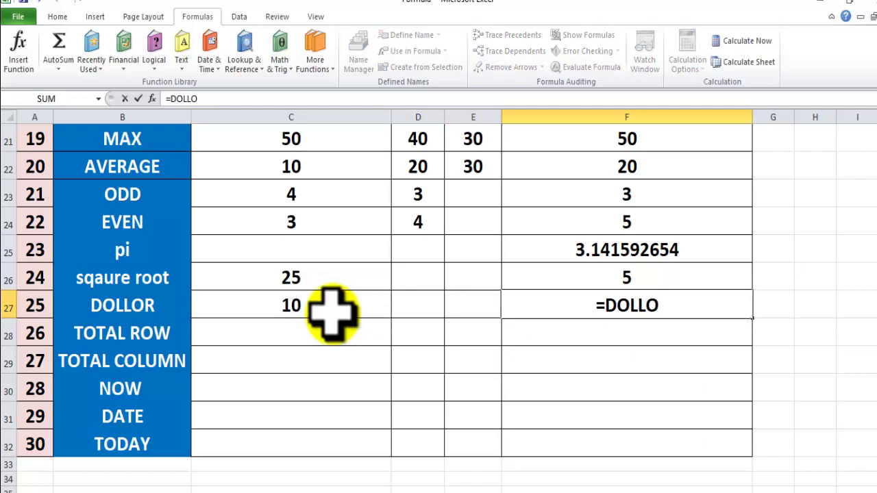
pyautogui.press('BackSpace')
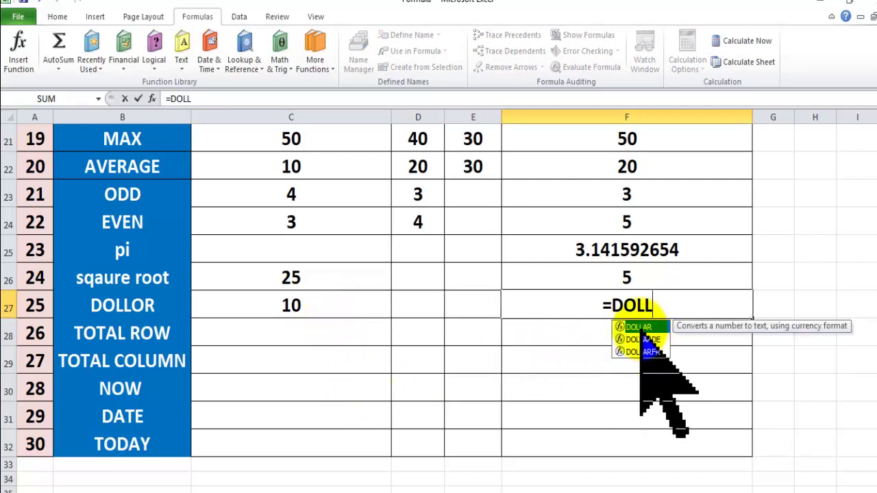
pyautogui.write('AR')
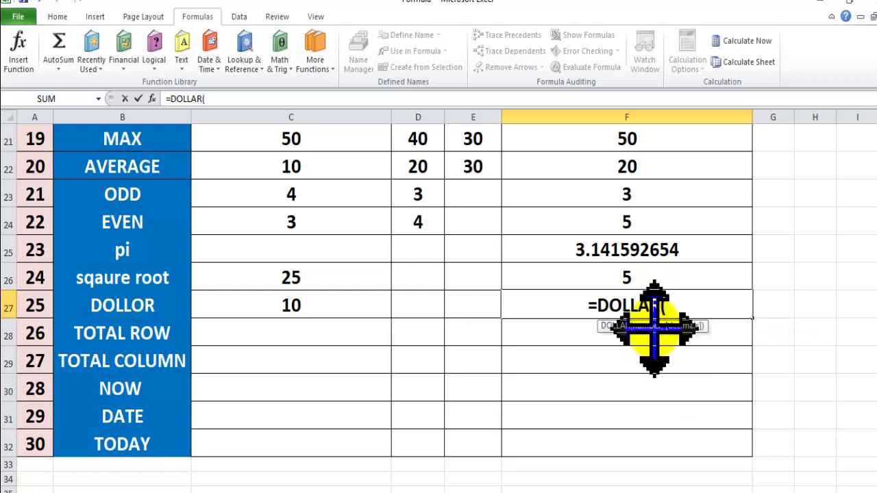
pyautogui.write('(')
pyautogui.click(310, 304)
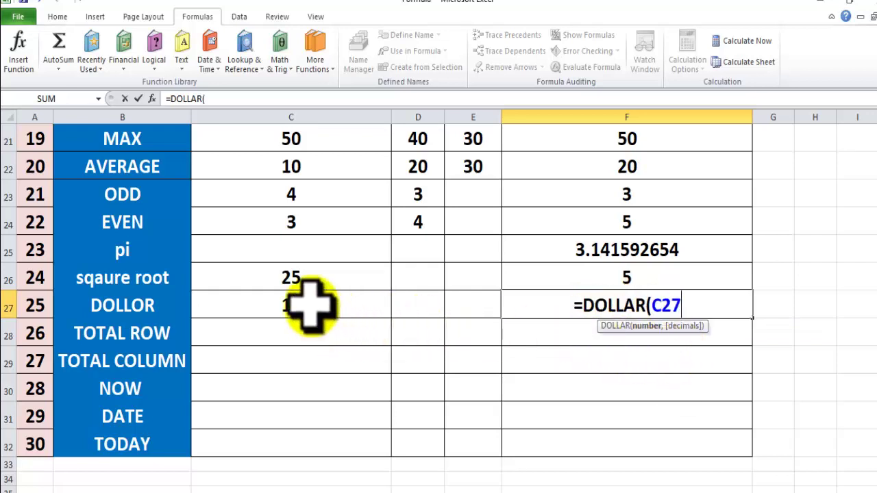
pyautogui.write(',')
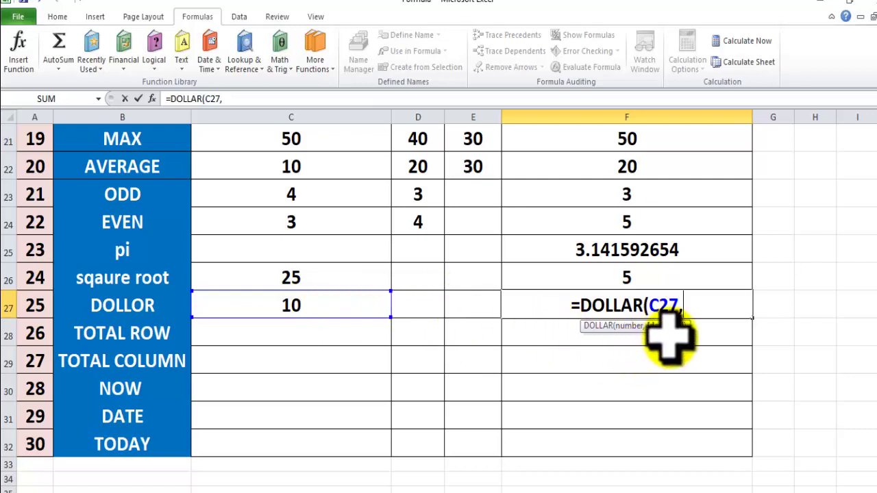
pyautogui.write('2')
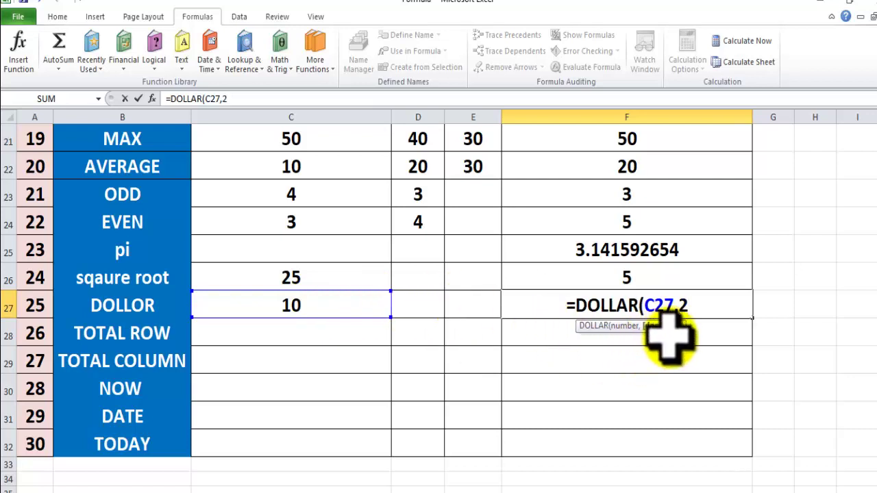
pyautogui.write(')')
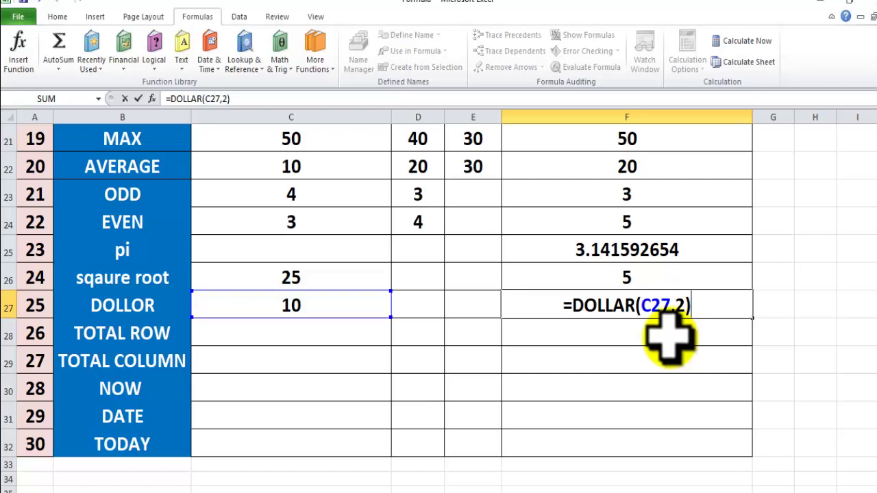
pyautogui.press('Return')
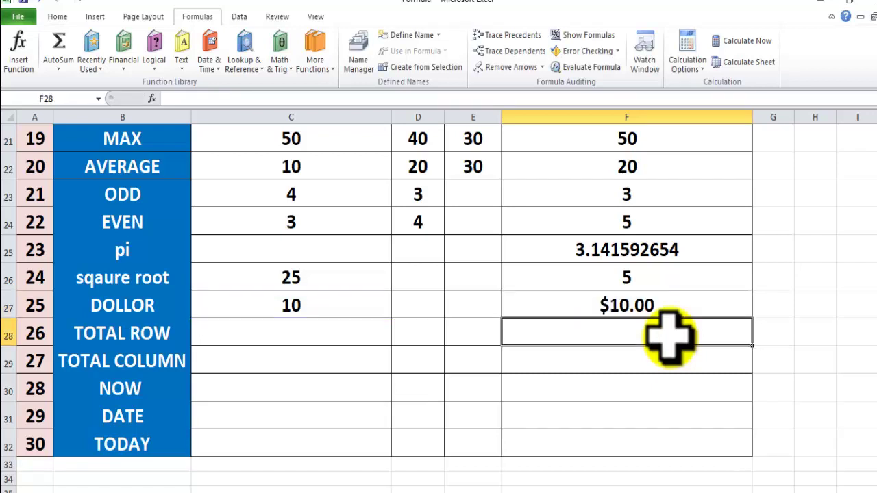
# Compare the DOLLAR result in F27 with its source number in C27.
pyautogui.click(597, 307)
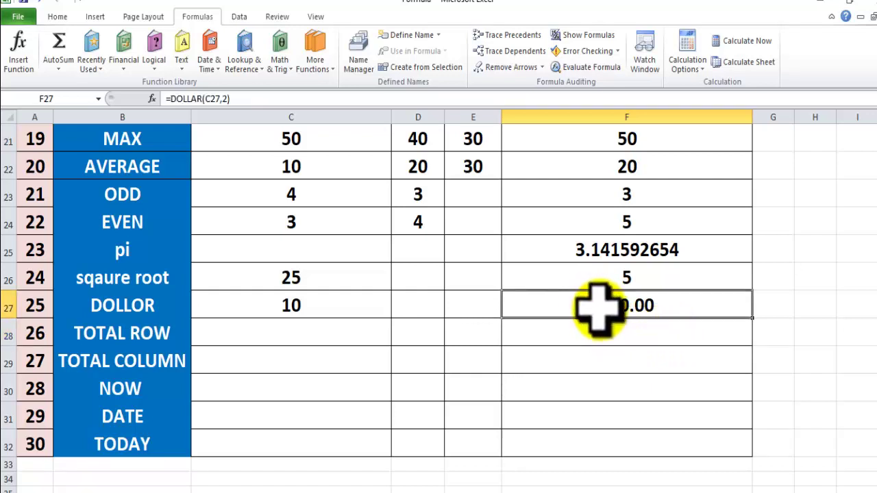
pyautogui.click(319, 309)
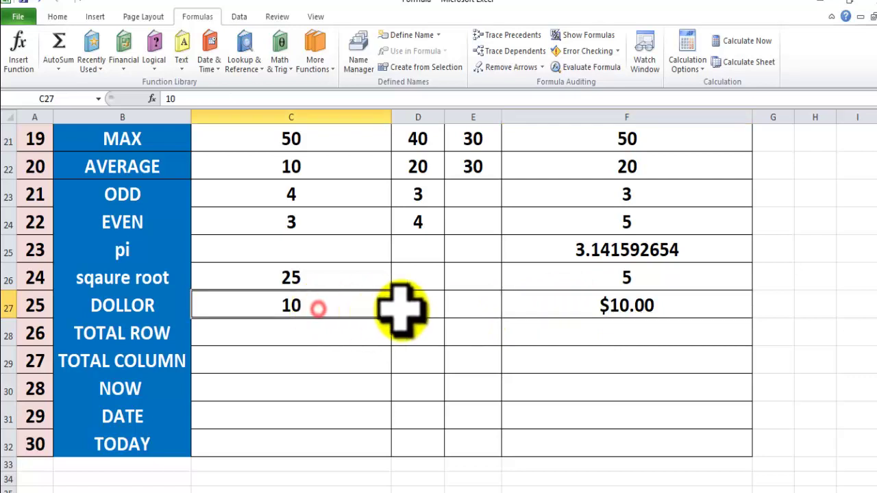
pyautogui.click(613, 303)
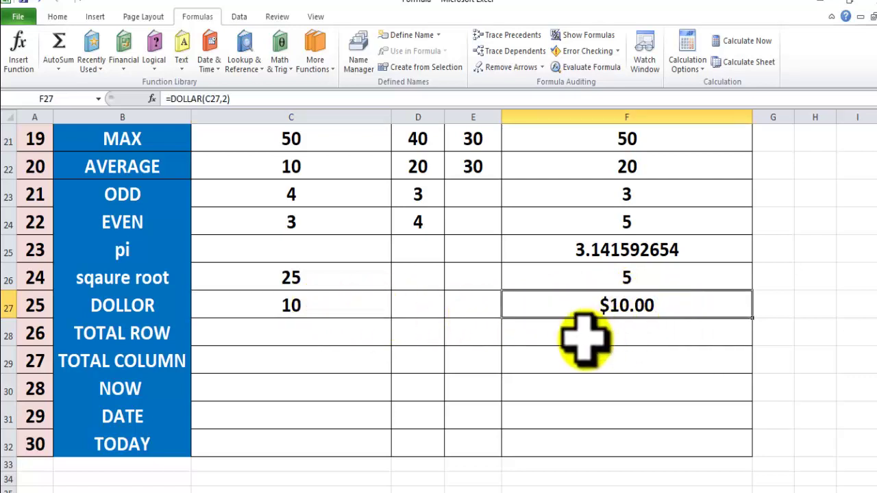
# Enter the formula =ROW() in F28 as the result of the TOTAL ROW row.
pyautogui.click(291, 331)
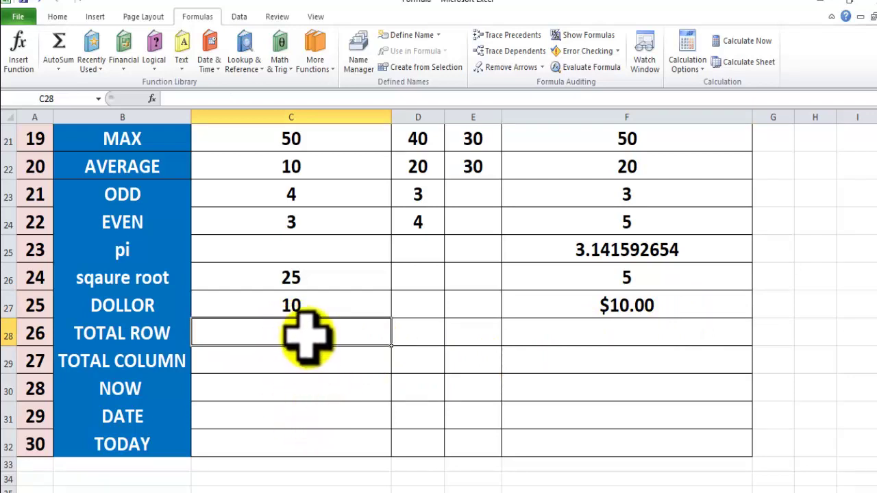
pyautogui.press('Right')
pyautogui.press('Right')
pyautogui.press('Right')
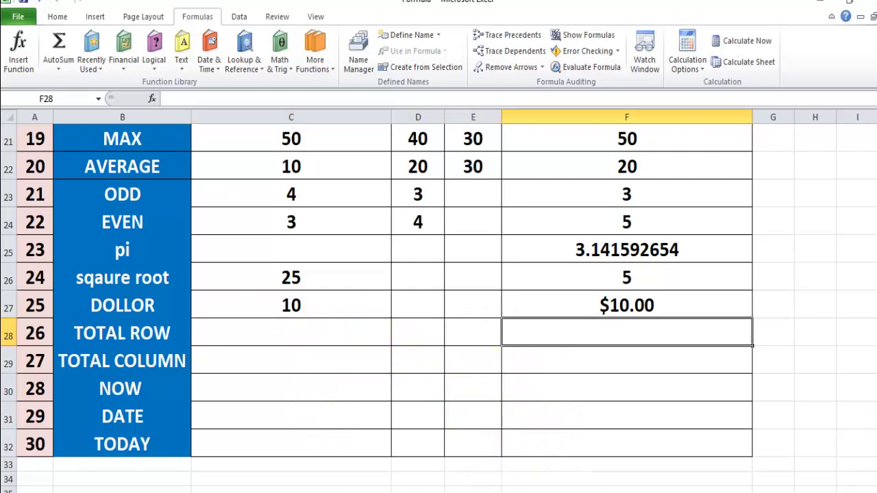
pyautogui.press('Left')
pyautogui.press('Left')
pyautogui.press('Left')
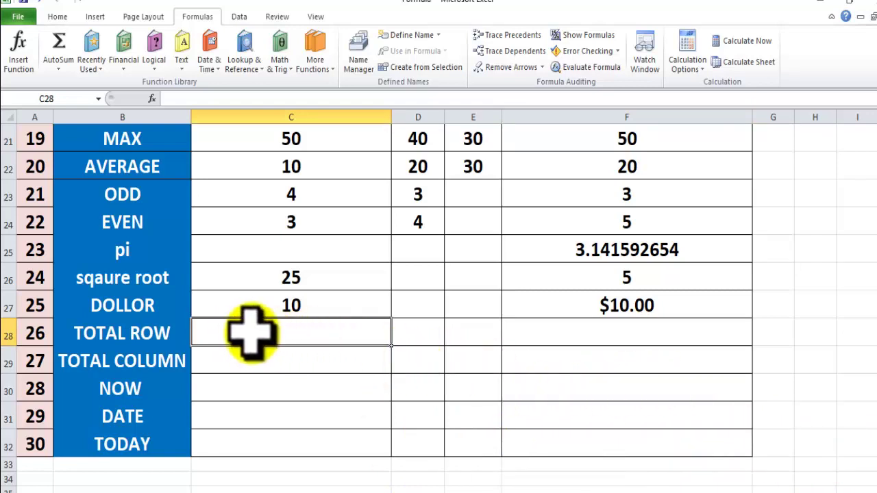
pyautogui.click(588, 333)
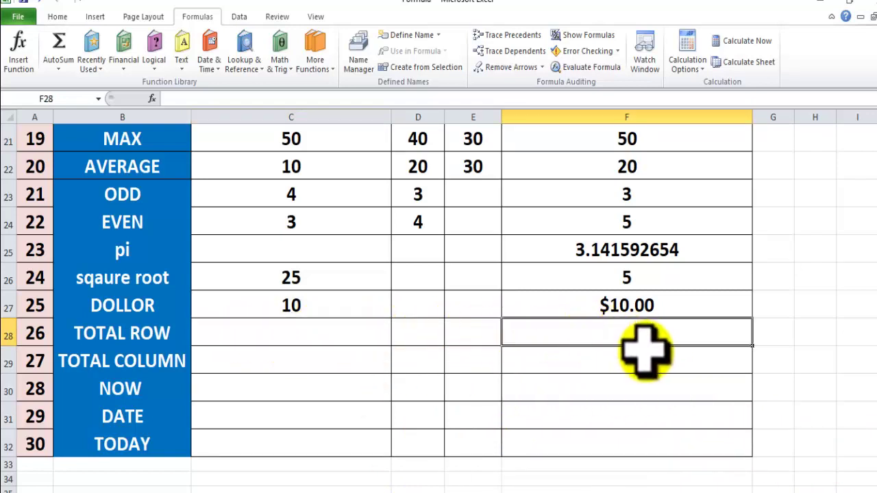
pyautogui.write('=ROW')
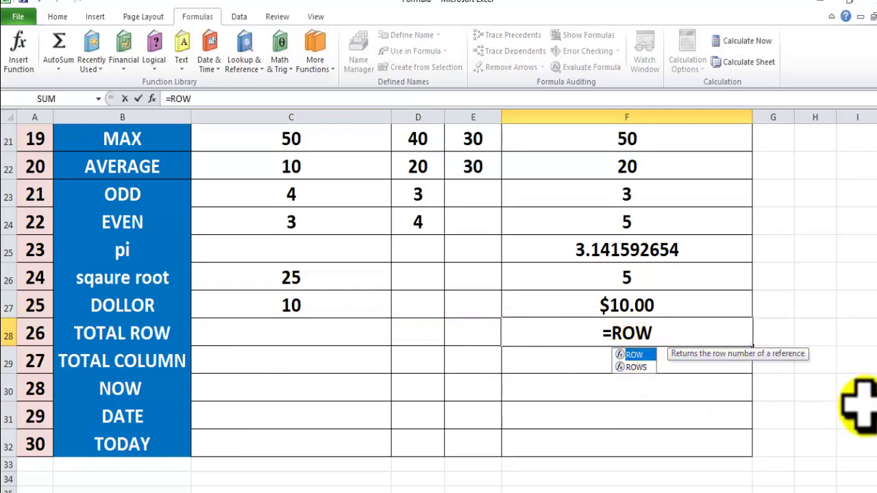
pyautogui.write('(')
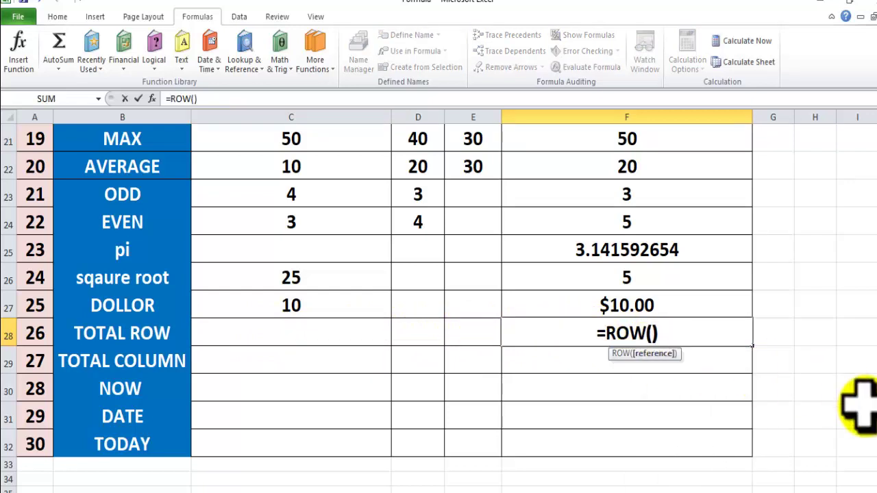
pyautogui.hotkey('ctrl', 'Return')
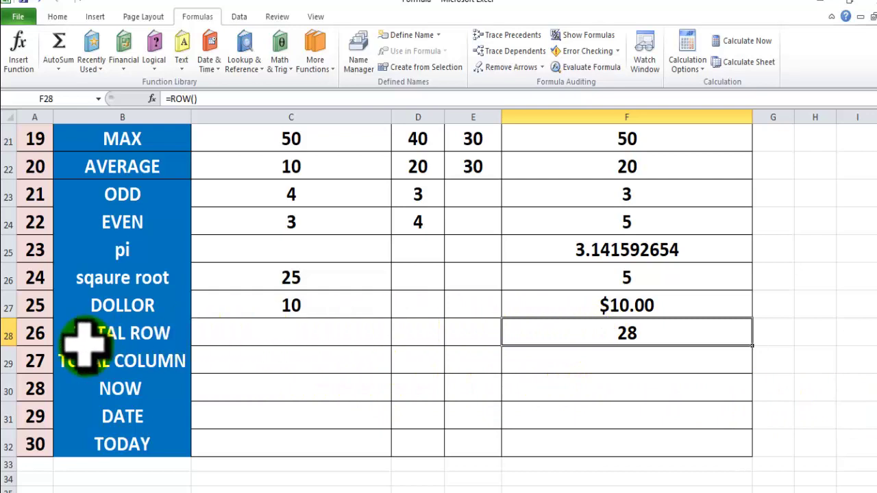
# Compare the ROW result in F28 with the sheet's row number and the serial number in A28.
pyautogui.click(6, 334)
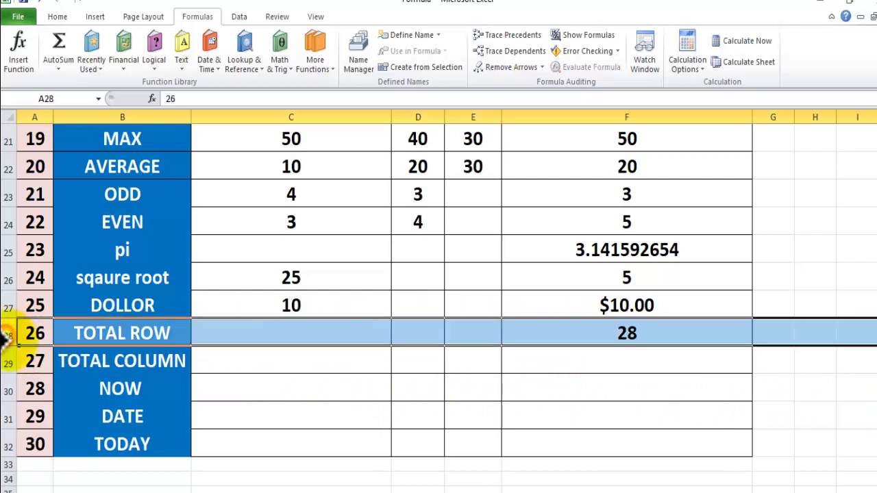
pyautogui.click(233, 327)
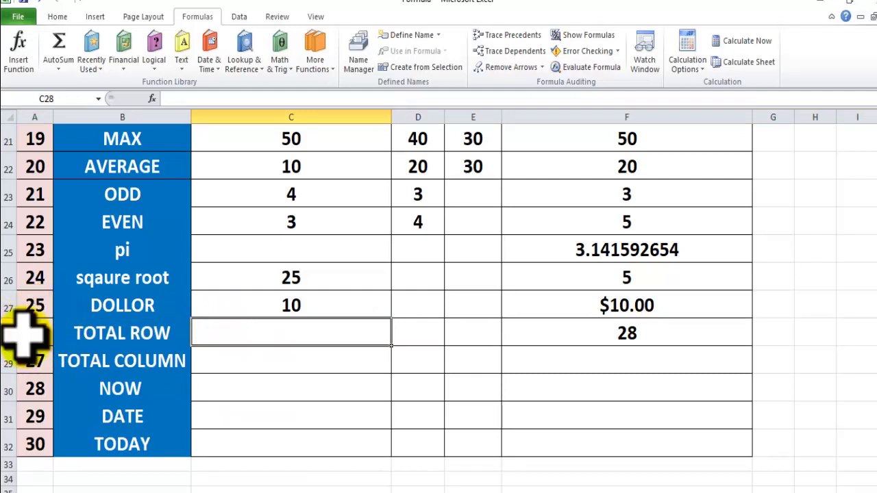
pyautogui.click(28, 333)
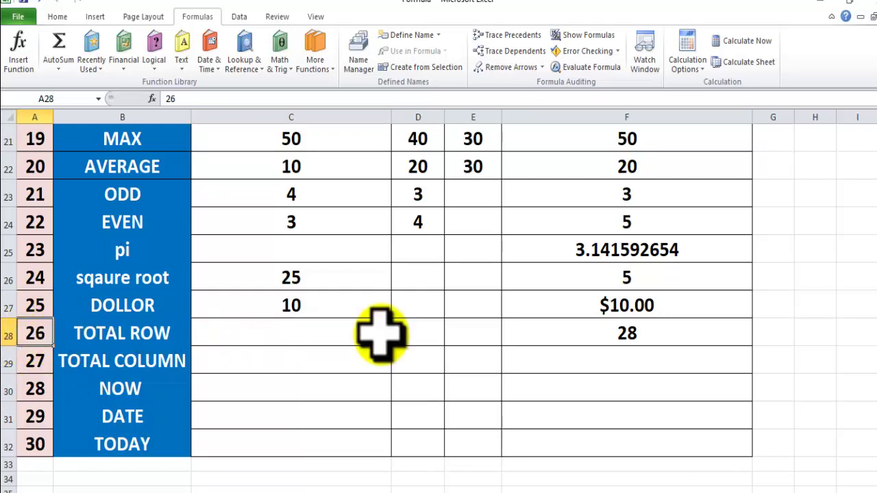
# Enter the formula =COLUMN() in F29 as the result of the TOTAL COLUMN row.
pyautogui.click(127, 364)
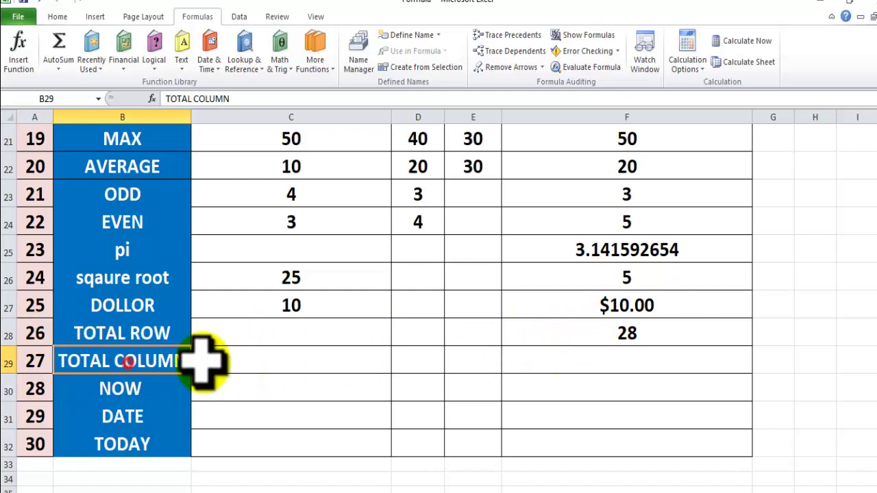
pyautogui.click(594, 367)
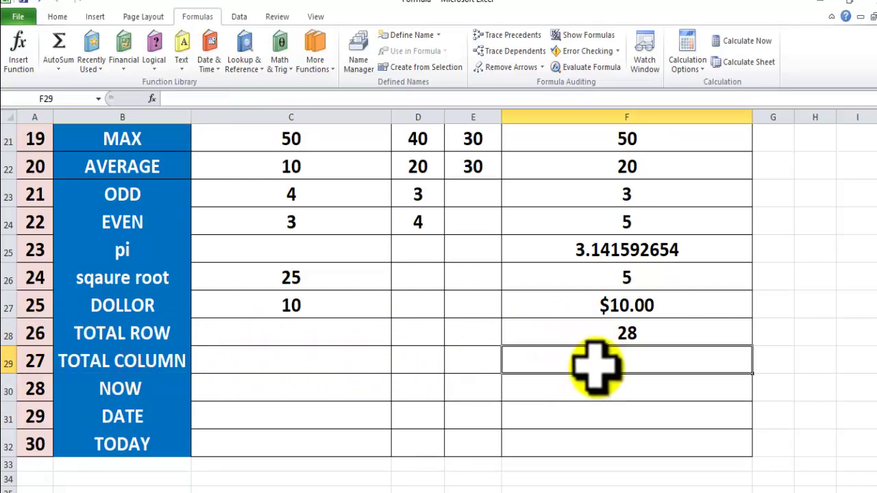
pyautogui.doubleClick(595, 367)
pyautogui.write('=COLU')
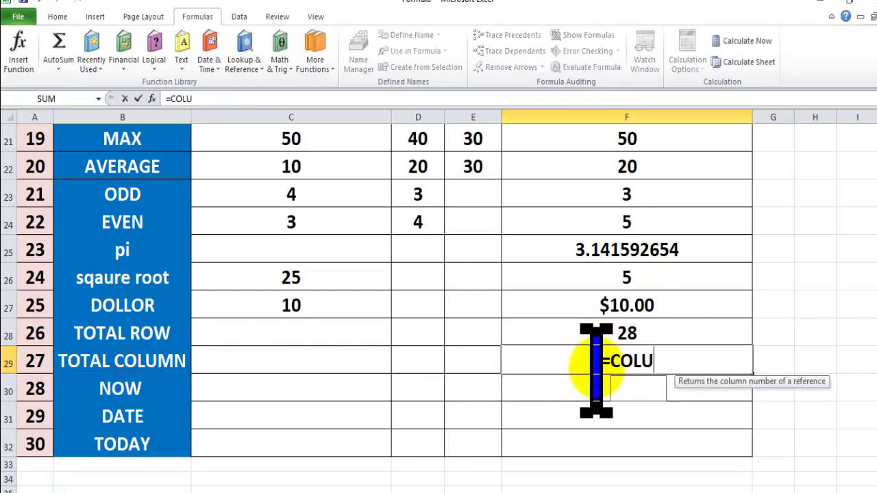
pyautogui.write('MN()')
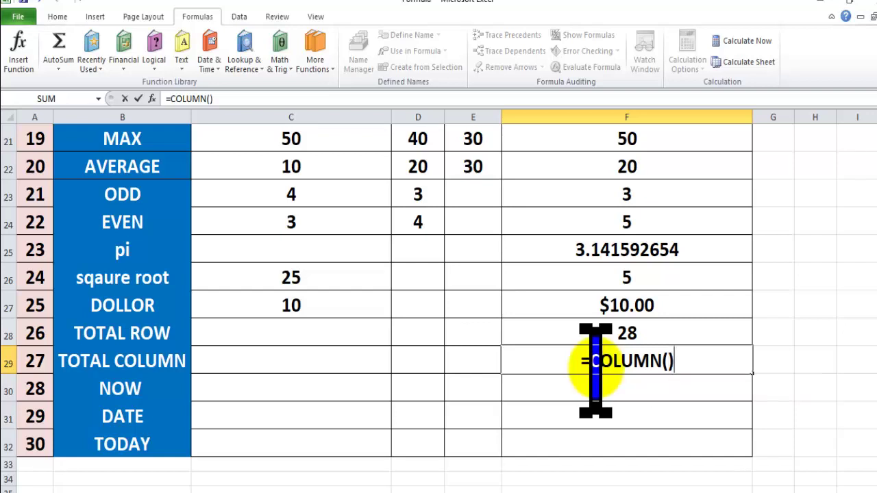
pyautogui.press('Return')
# Check the COLUMN result in F29 by counting through columns A to F one by one.
pyautogui.click(600, 362)
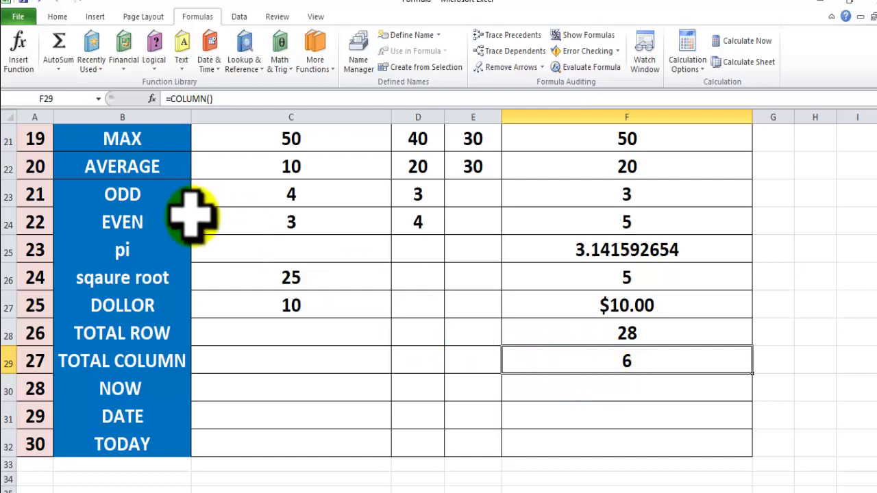
pyautogui.click(28, 113)
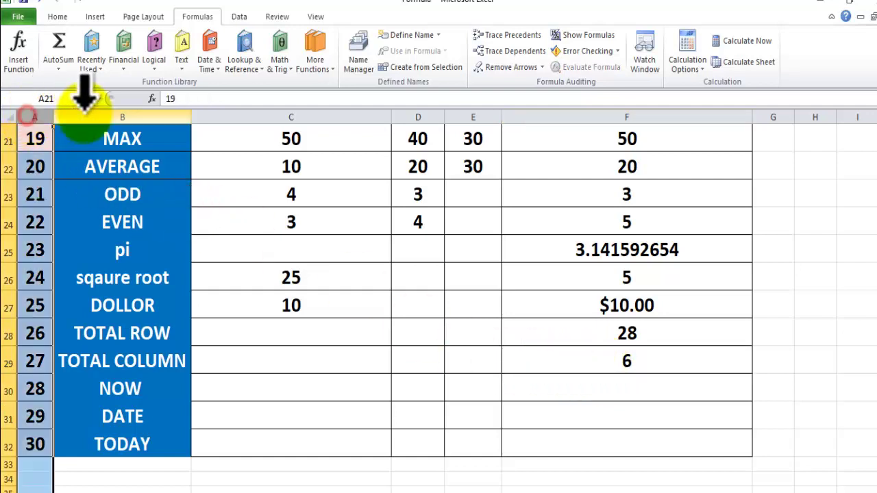
pyautogui.click(131, 113)
pyautogui.click(240, 113)
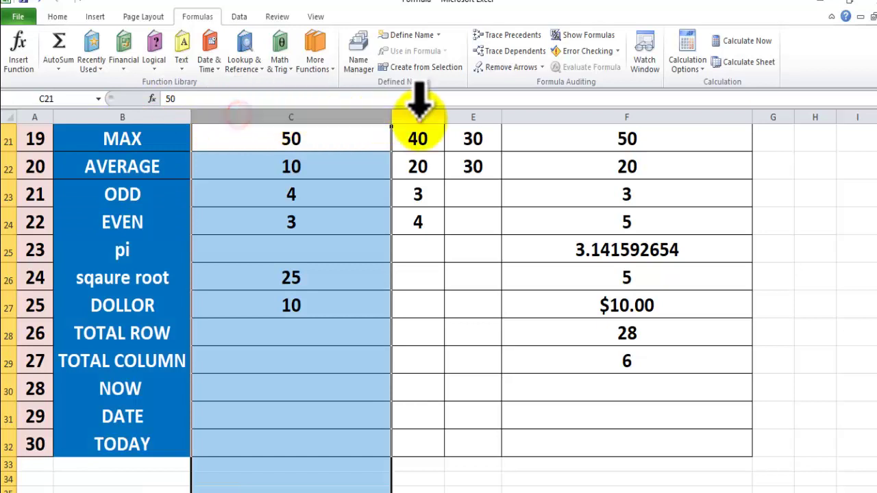
pyautogui.click(420, 113)
pyautogui.click(473, 115)
pyautogui.click(580, 117)
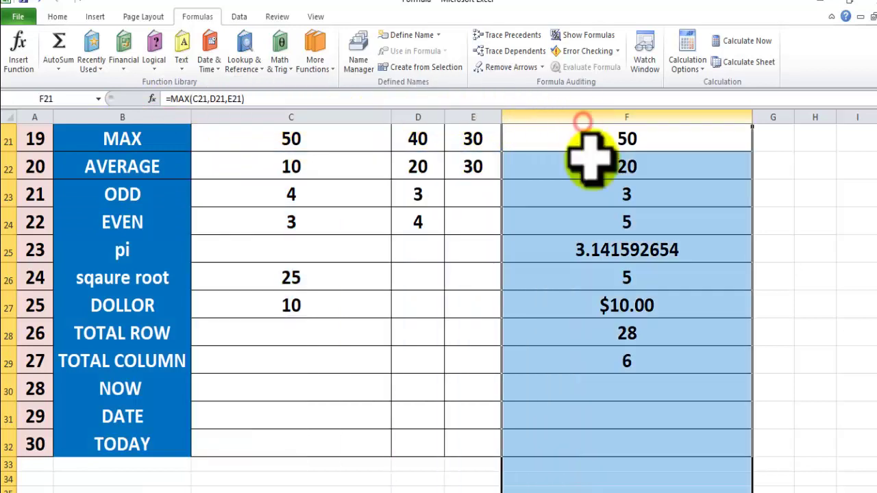
pyautogui.click(628, 359)
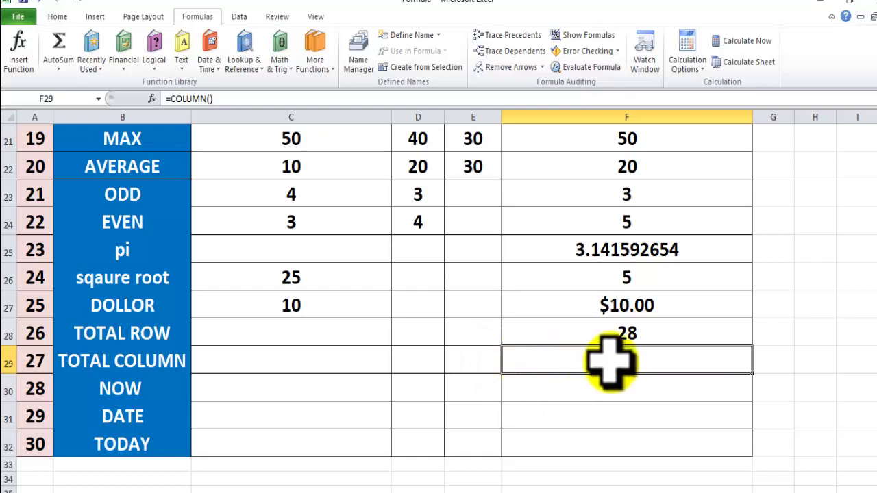
# Try the formula =COLUMN() in E29 of the TOTAL COLUMN row and clear the cell again.
pyautogui.click(476, 361)
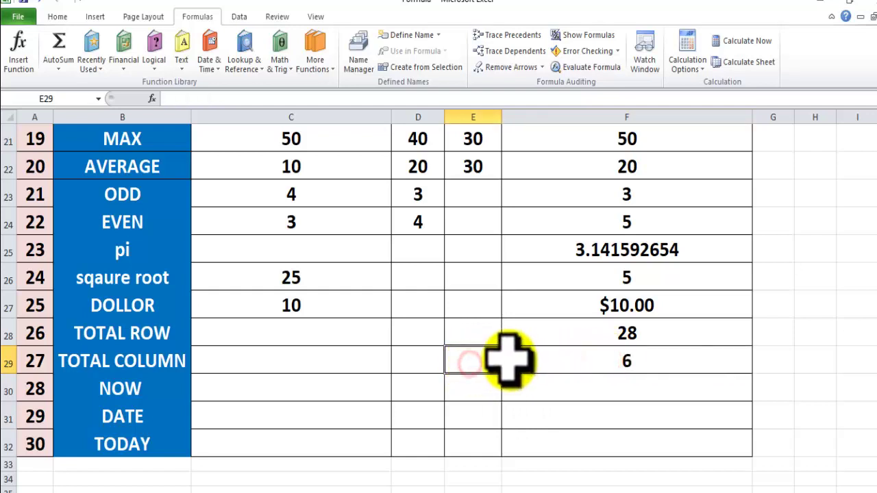
pyautogui.write('=COLUMN()')
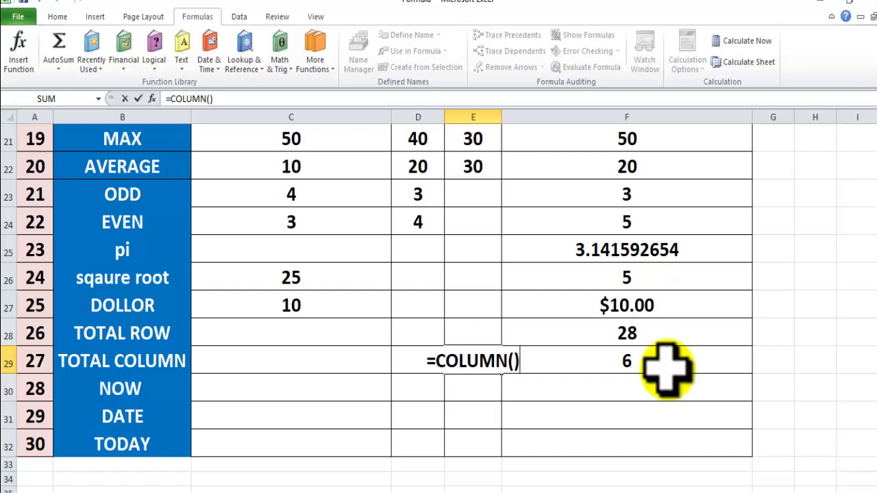
pyautogui.press('Return')
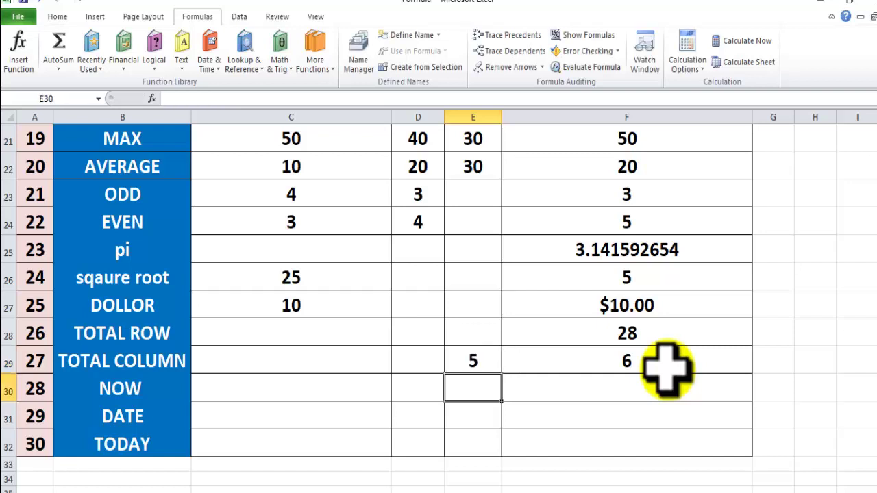
pyautogui.click(468, 361)
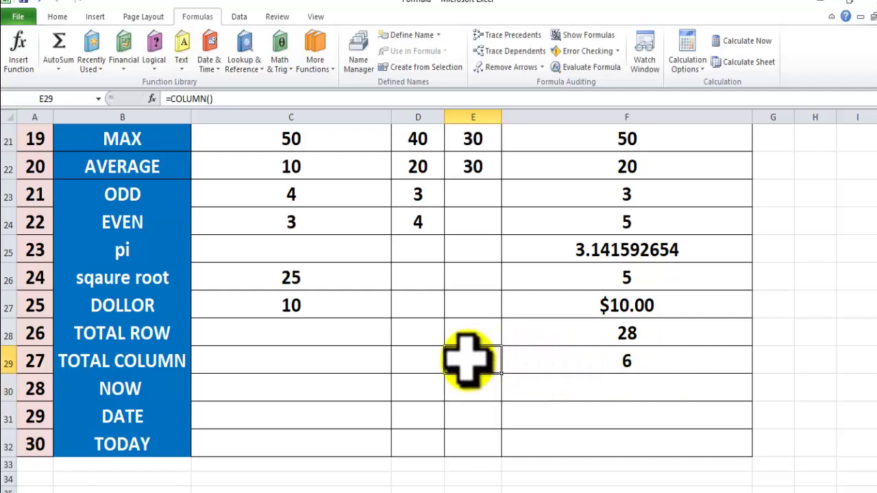
# Enter the formula =NOW() in F30 as the result of the NOW row.
pyautogui.click(122, 390)
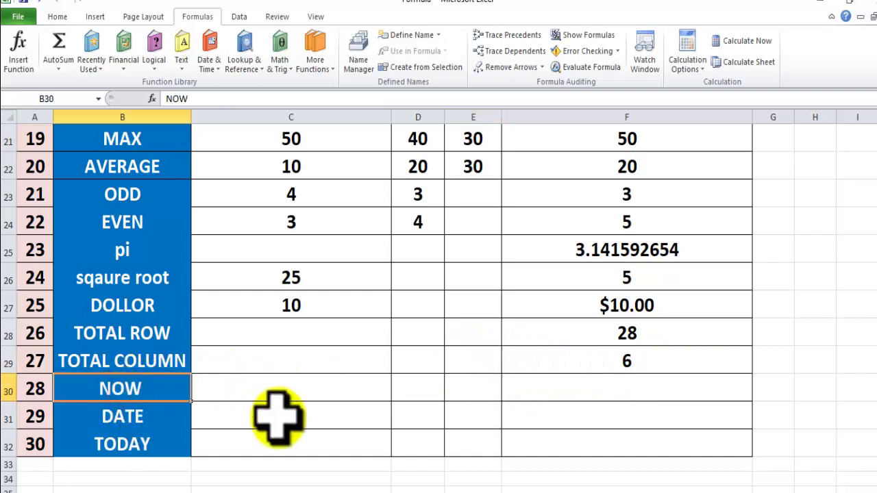
pyautogui.press('Right')
pyautogui.press('Right')
pyautogui.press('Right')
pyautogui.press('Right')
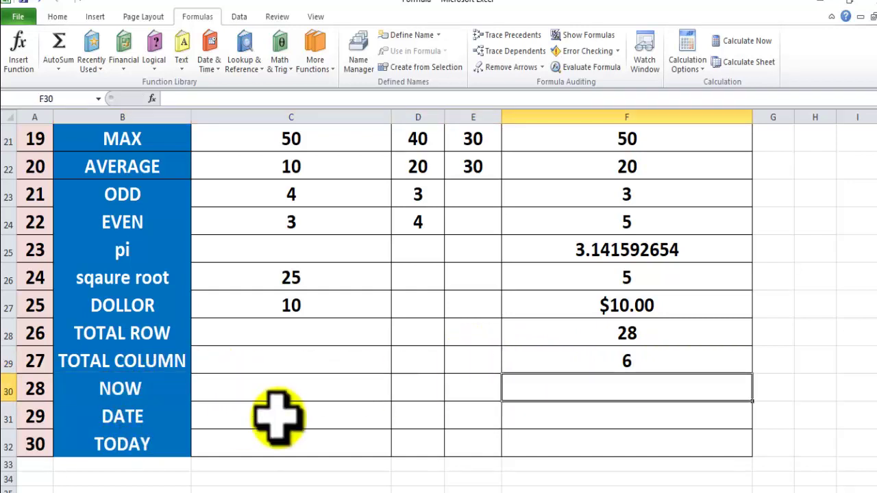
pyautogui.write('=NOW')
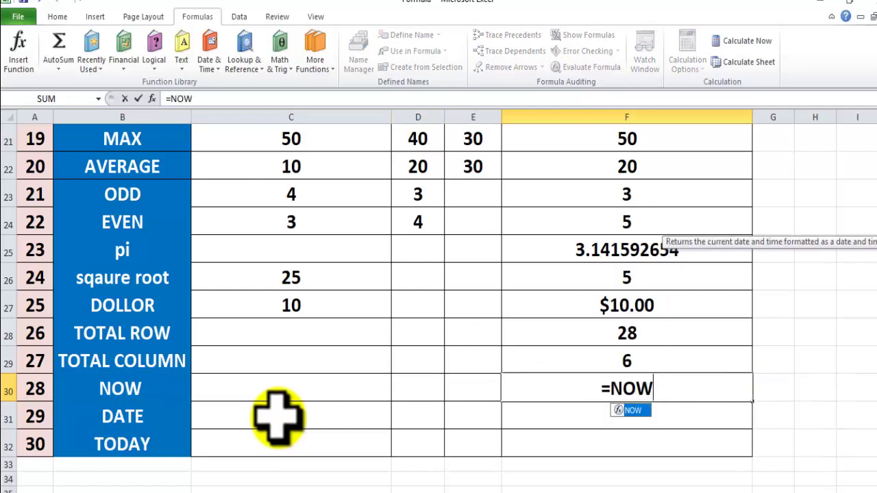
pyautogui.write('(')
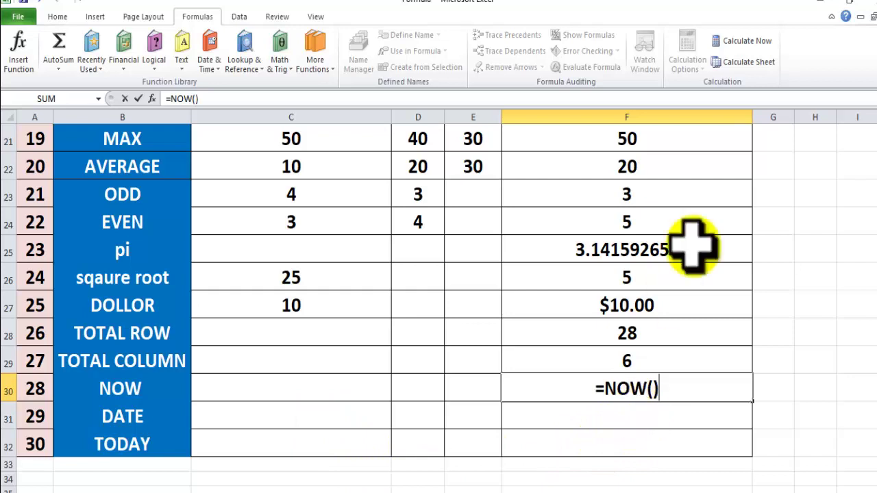
pyautogui.press('Return')
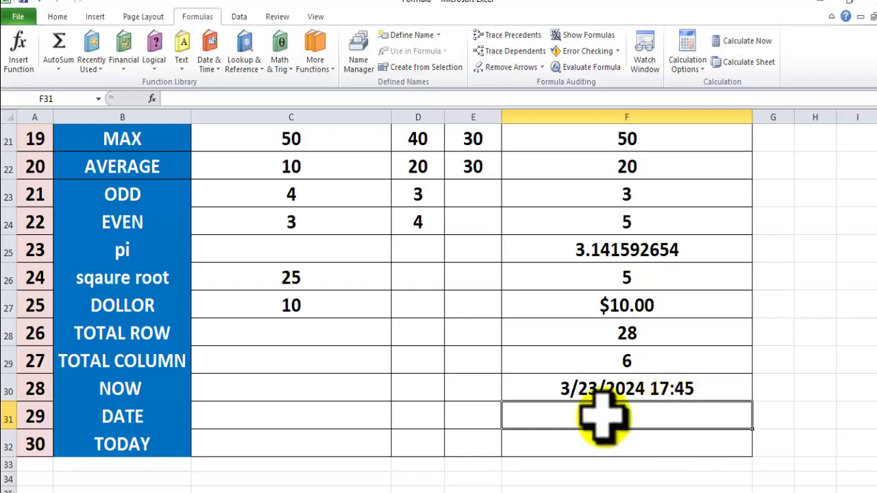
# Reopen the NOW formula in F30 and re-enter it to refresh the date and time.
pyautogui.click(588, 387)
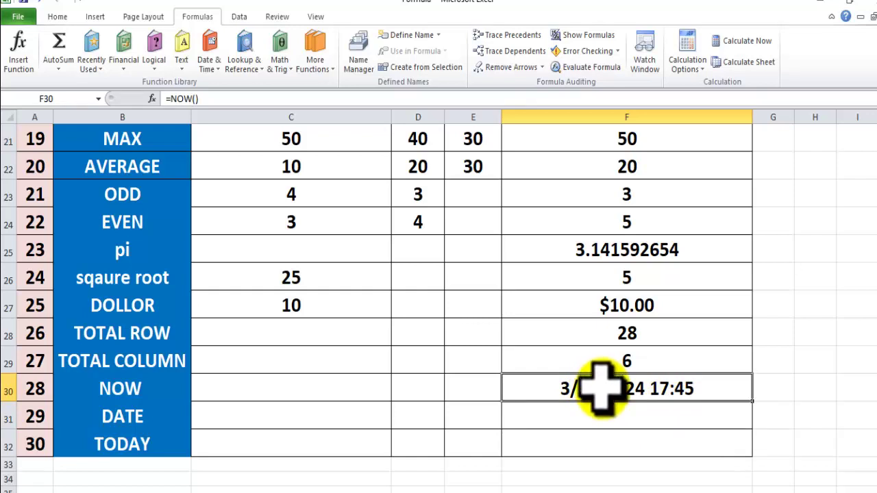
pyautogui.doubleClick(596, 388)
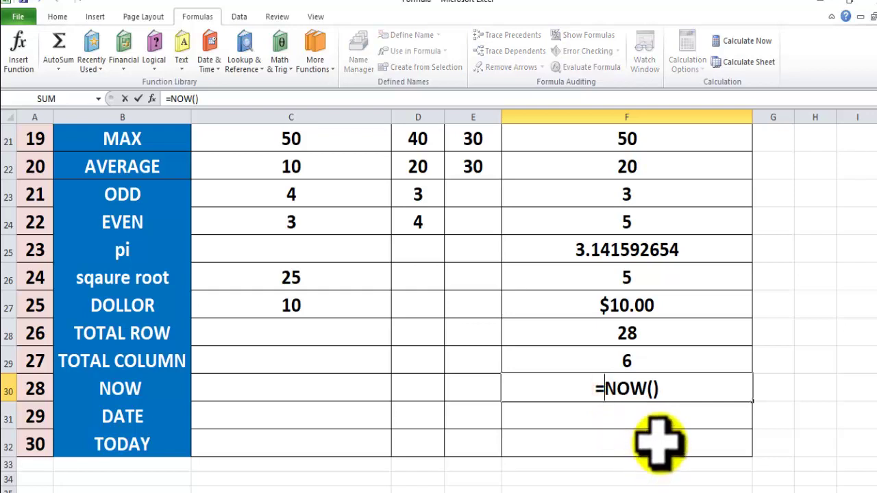
pyautogui.press('Return')
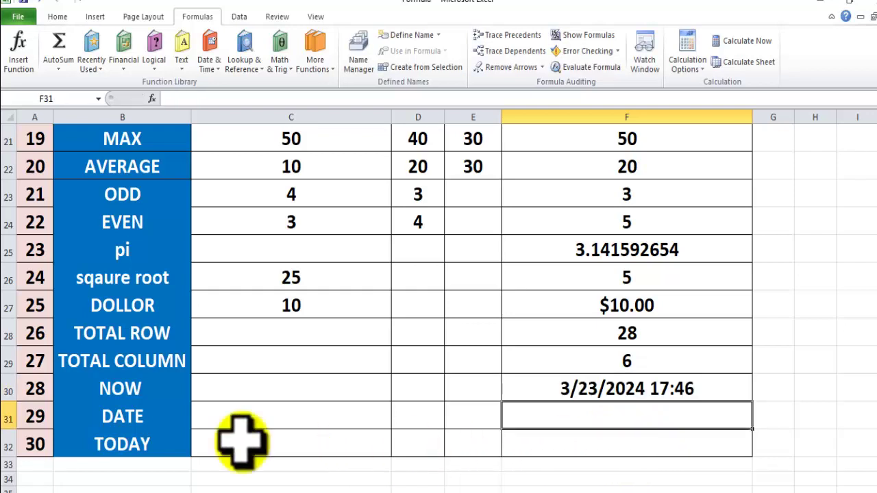
# Enter the formula =DATE(2024,03,23) in F31 as the result of the DATE row.
pyautogui.click(129, 417)
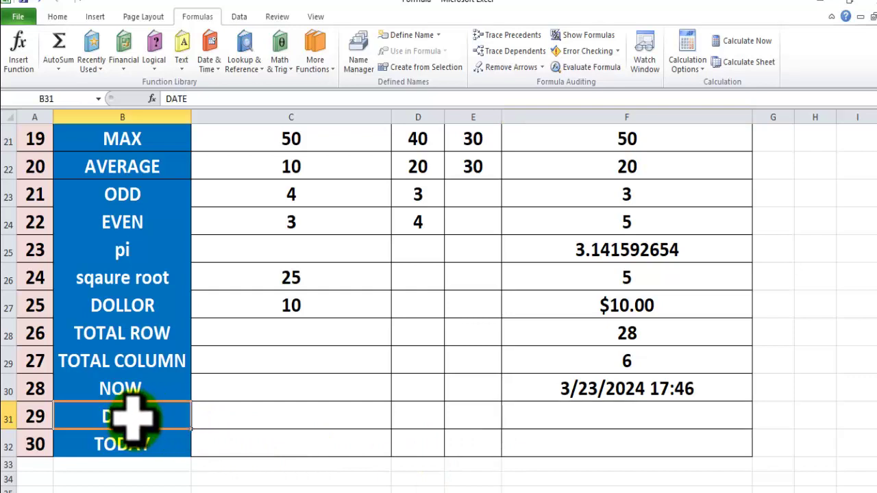
pyautogui.click(552, 417)
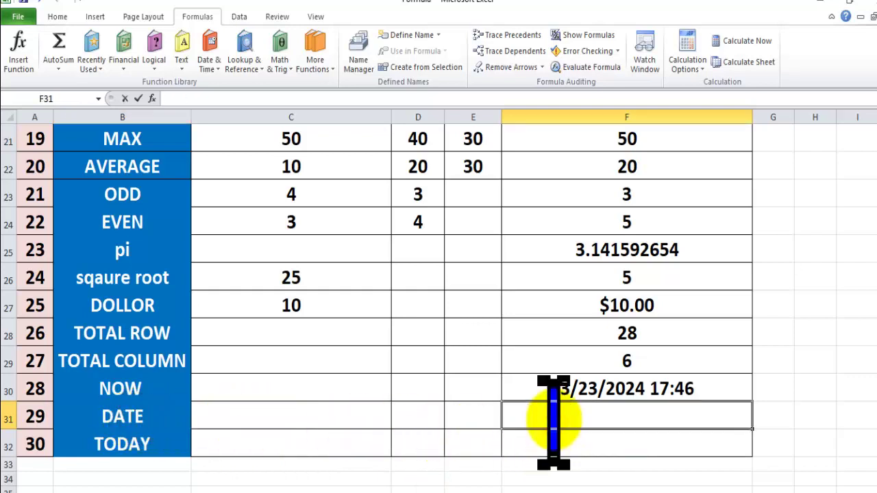
pyautogui.write('=DATE')
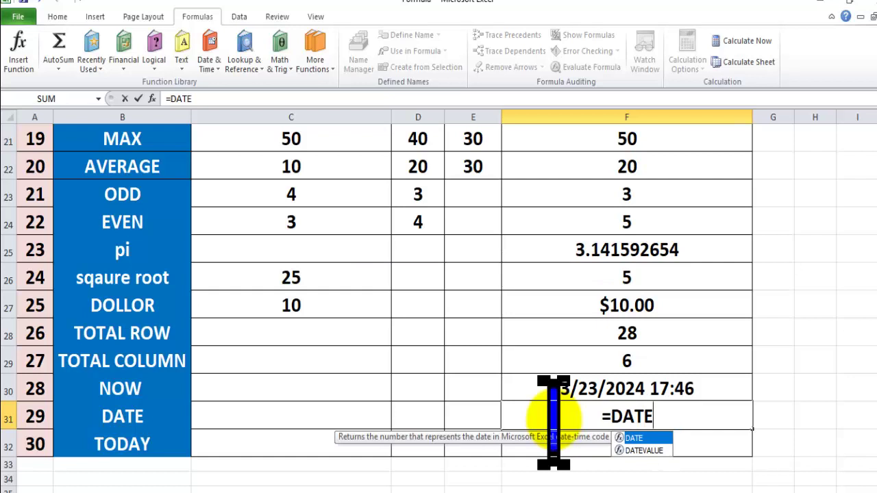
pyautogui.write('(')
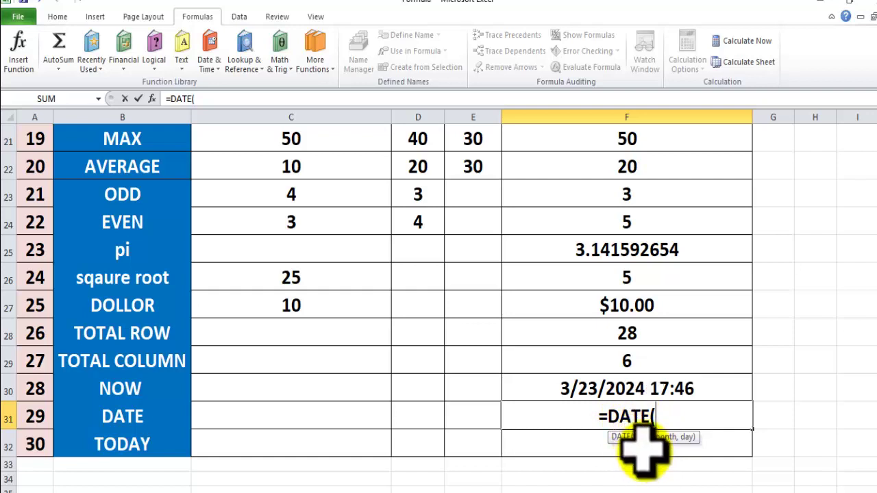
pyautogui.write('2024')
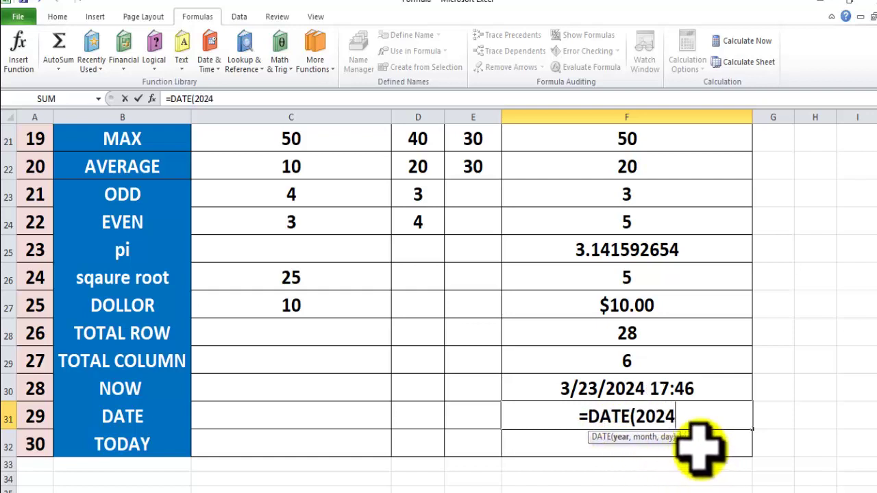
pyautogui.write(',')
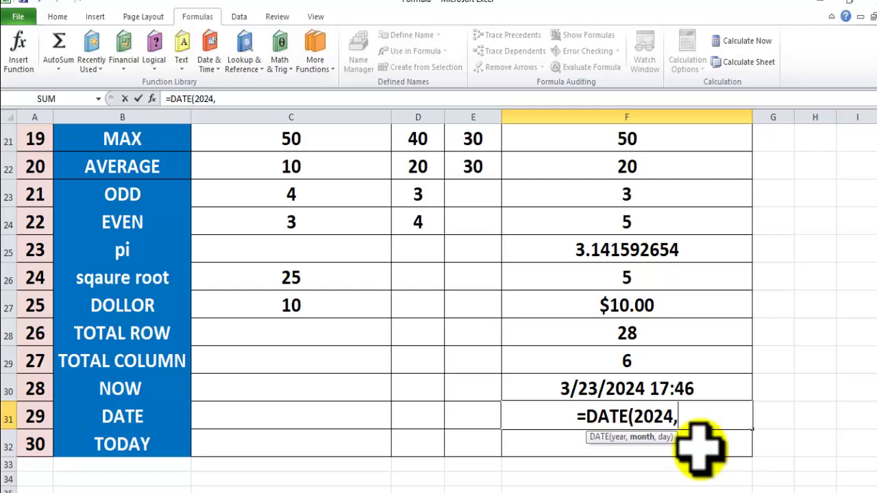
pyautogui.write('23')
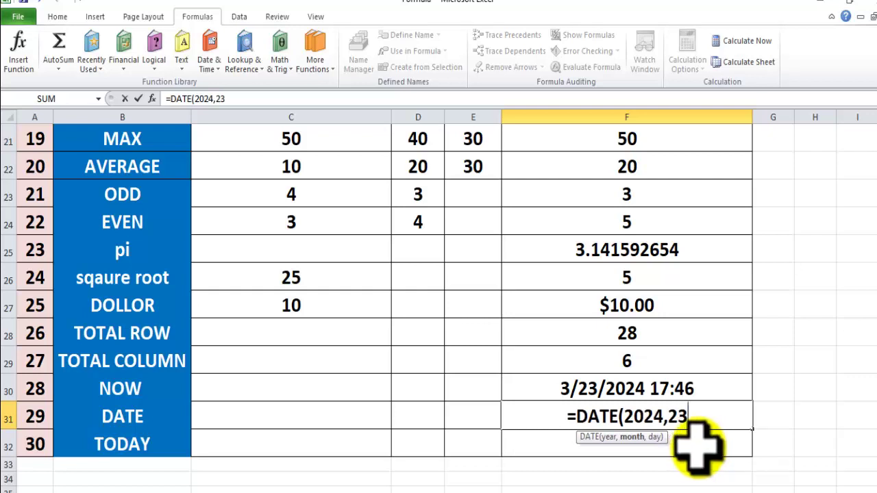
pyautogui.write(',')
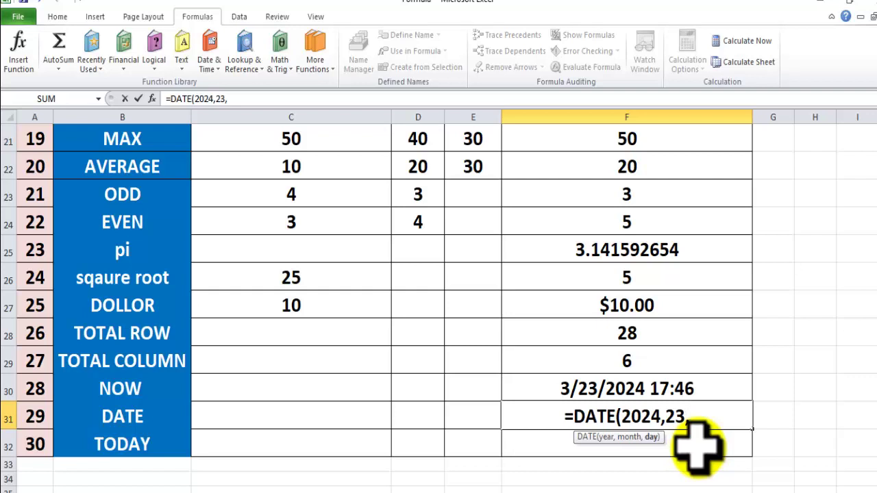
pyautogui.press('BackSpace')
pyautogui.press('BackSpace')
pyautogui.press('BackSpace')
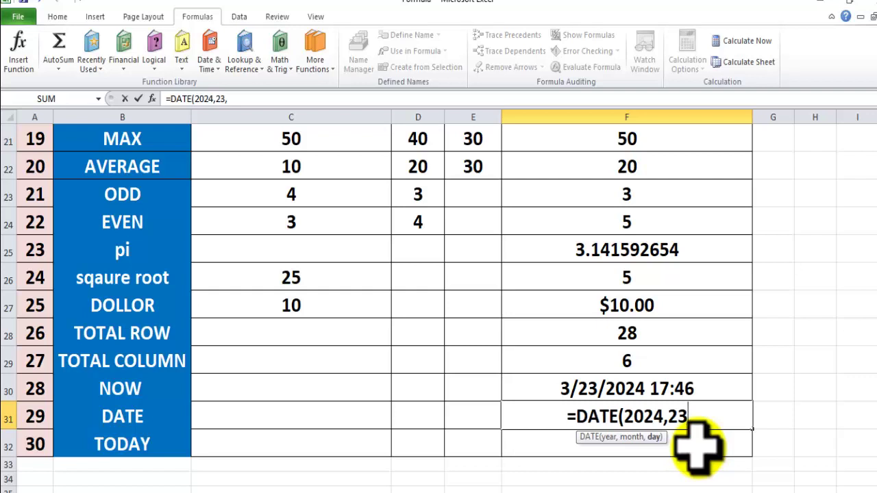
pyautogui.write('03,23')
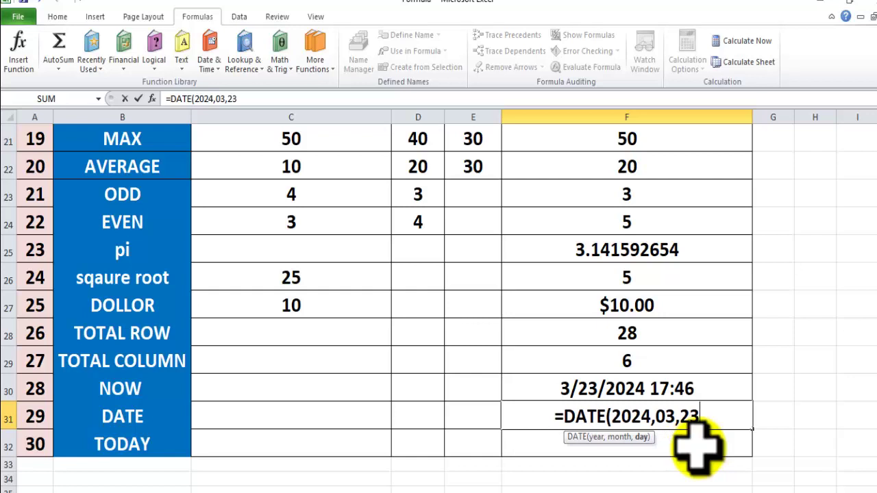
pyautogui.write(')')
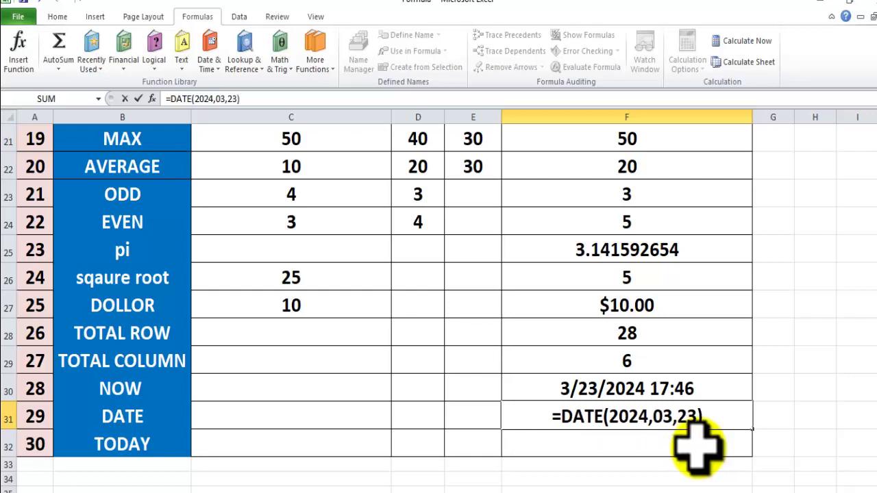
pyautogui.press('Return')
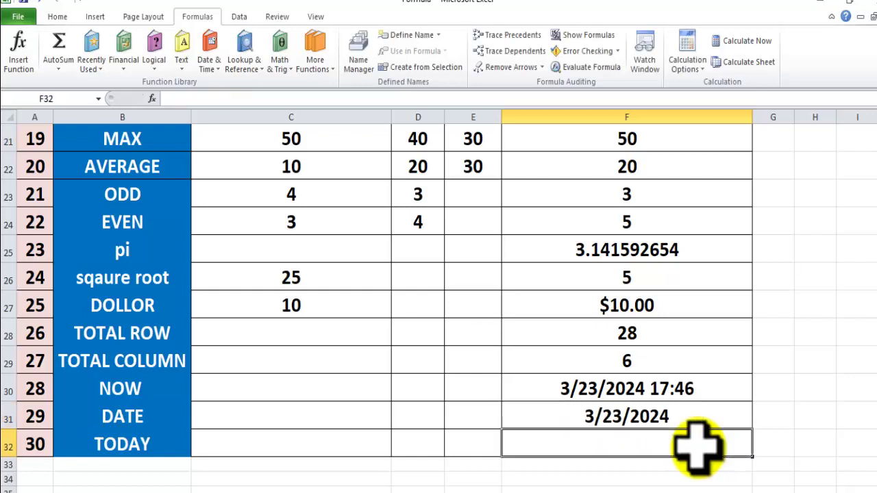
pyautogui.click(619, 410)
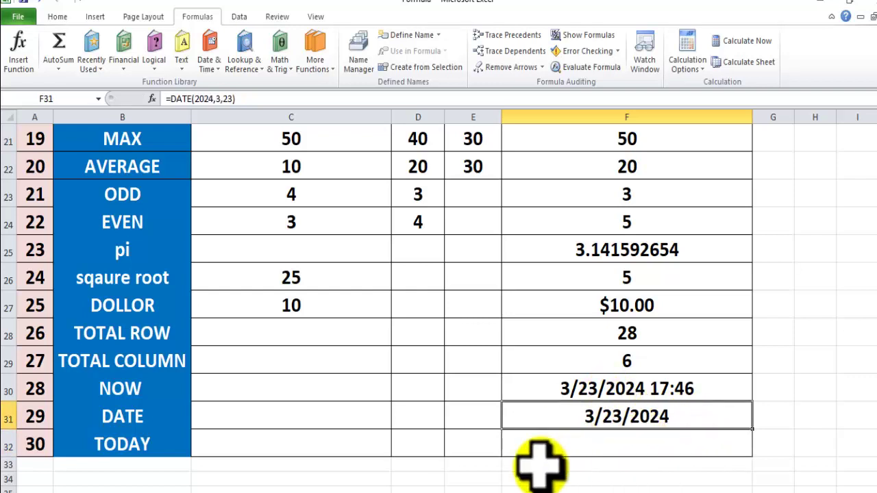
# Enter the formula =TODAY() in F32 as the result of the TODAY row.
pyautogui.click(355, 434)
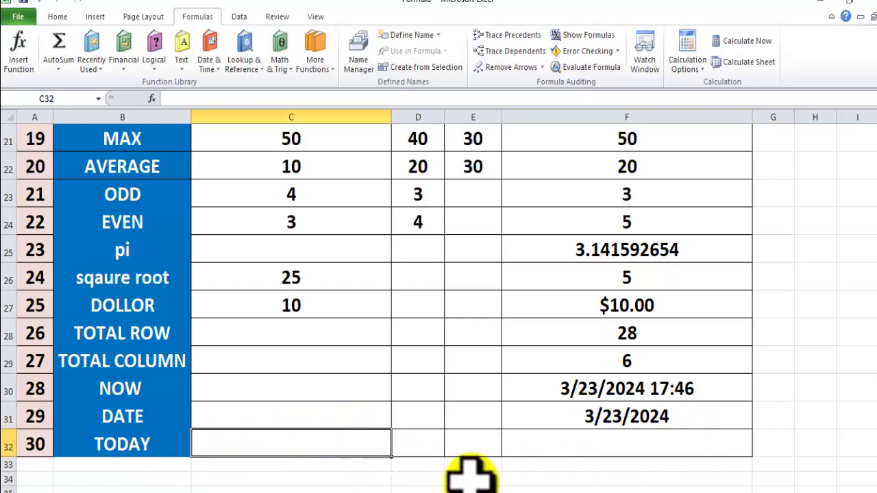
pyautogui.click(545, 440)
pyautogui.write('=T')
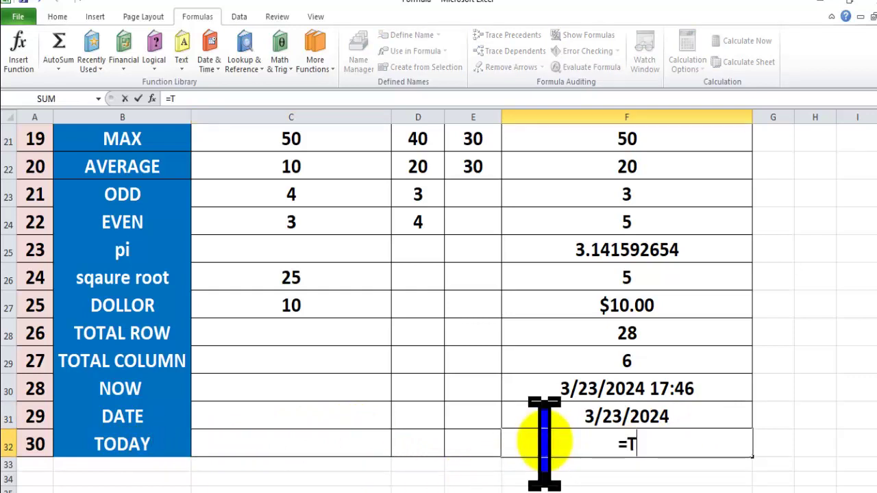
pyautogui.write('ODA(')
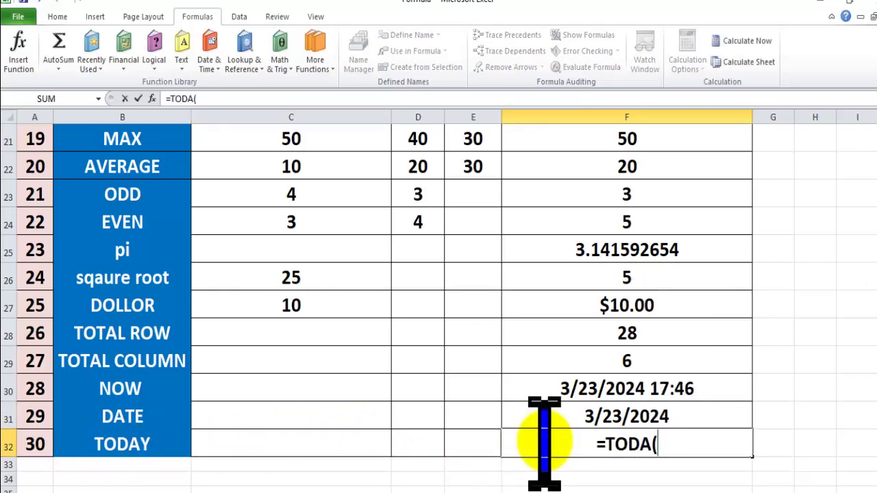
pyautogui.press('BackSpace')
pyautogui.write('Y(')
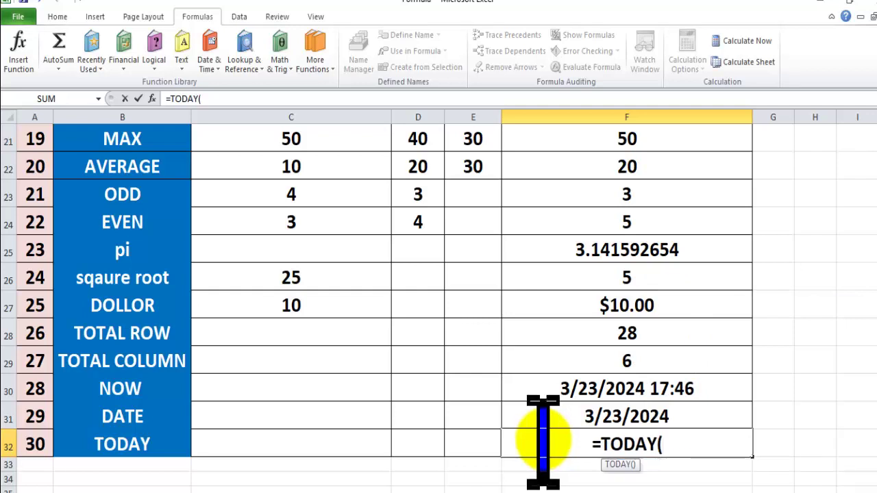
pyautogui.write(')')
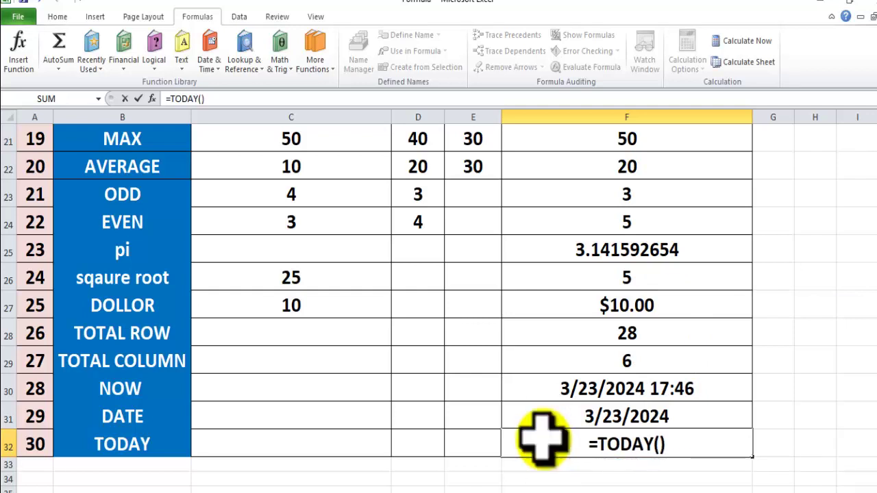
pyautogui.press('Return')
# Compare the DATE formula in F31 with the TODAY formula in F32 and their results.
pyautogui.click(606, 447)
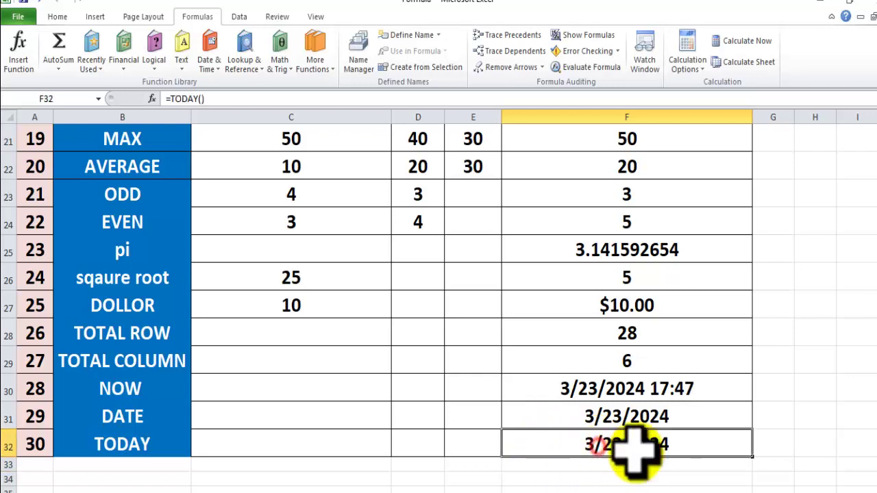
pyautogui.click(632, 416)
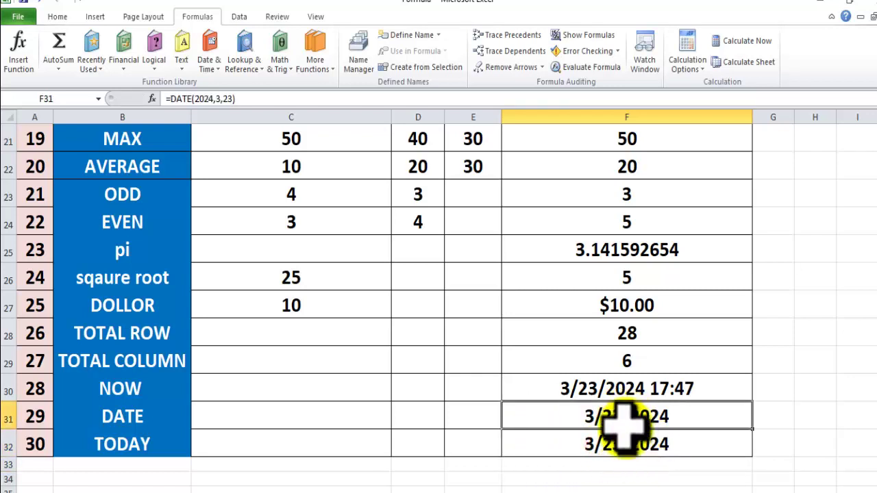
pyautogui.click(627, 445)
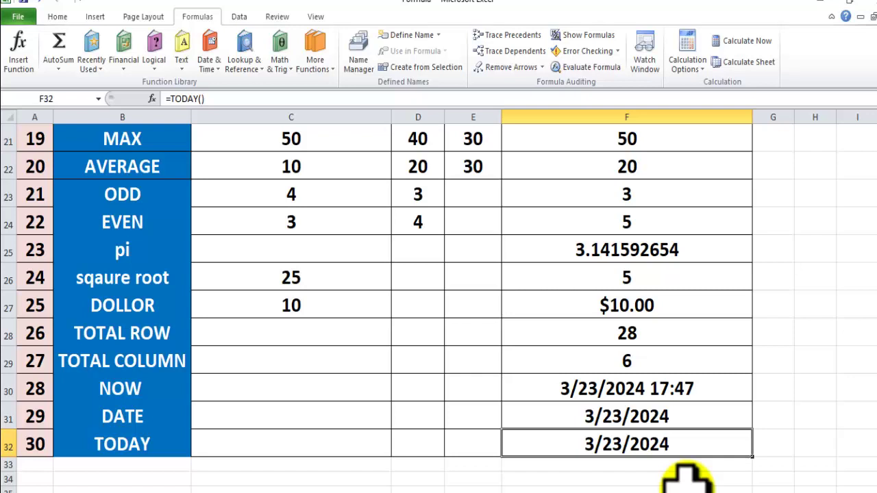
pyautogui.press('Up')
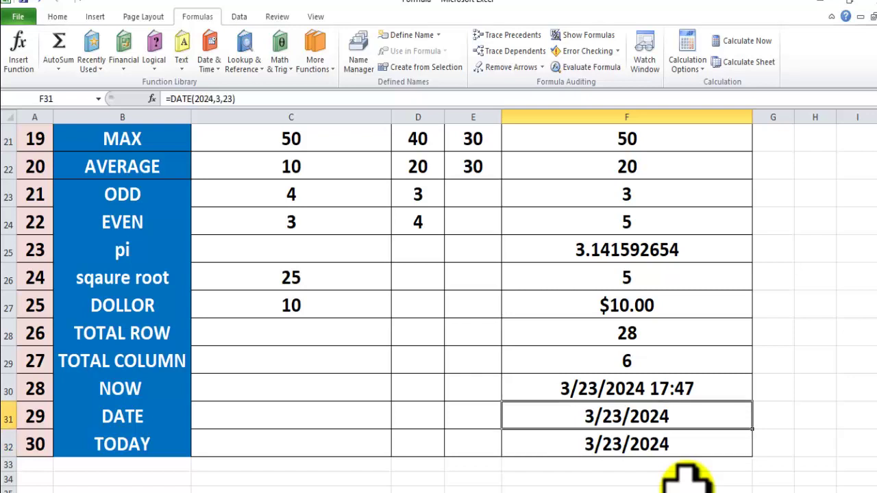
pyautogui.press('Down')
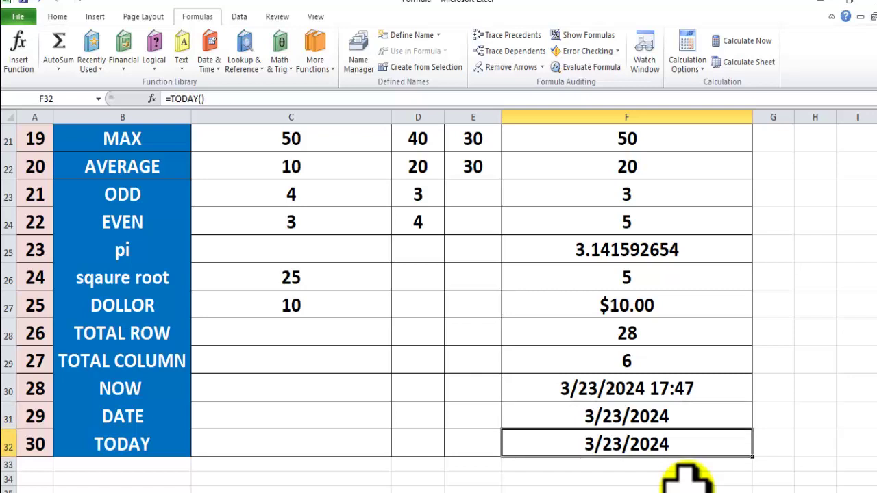